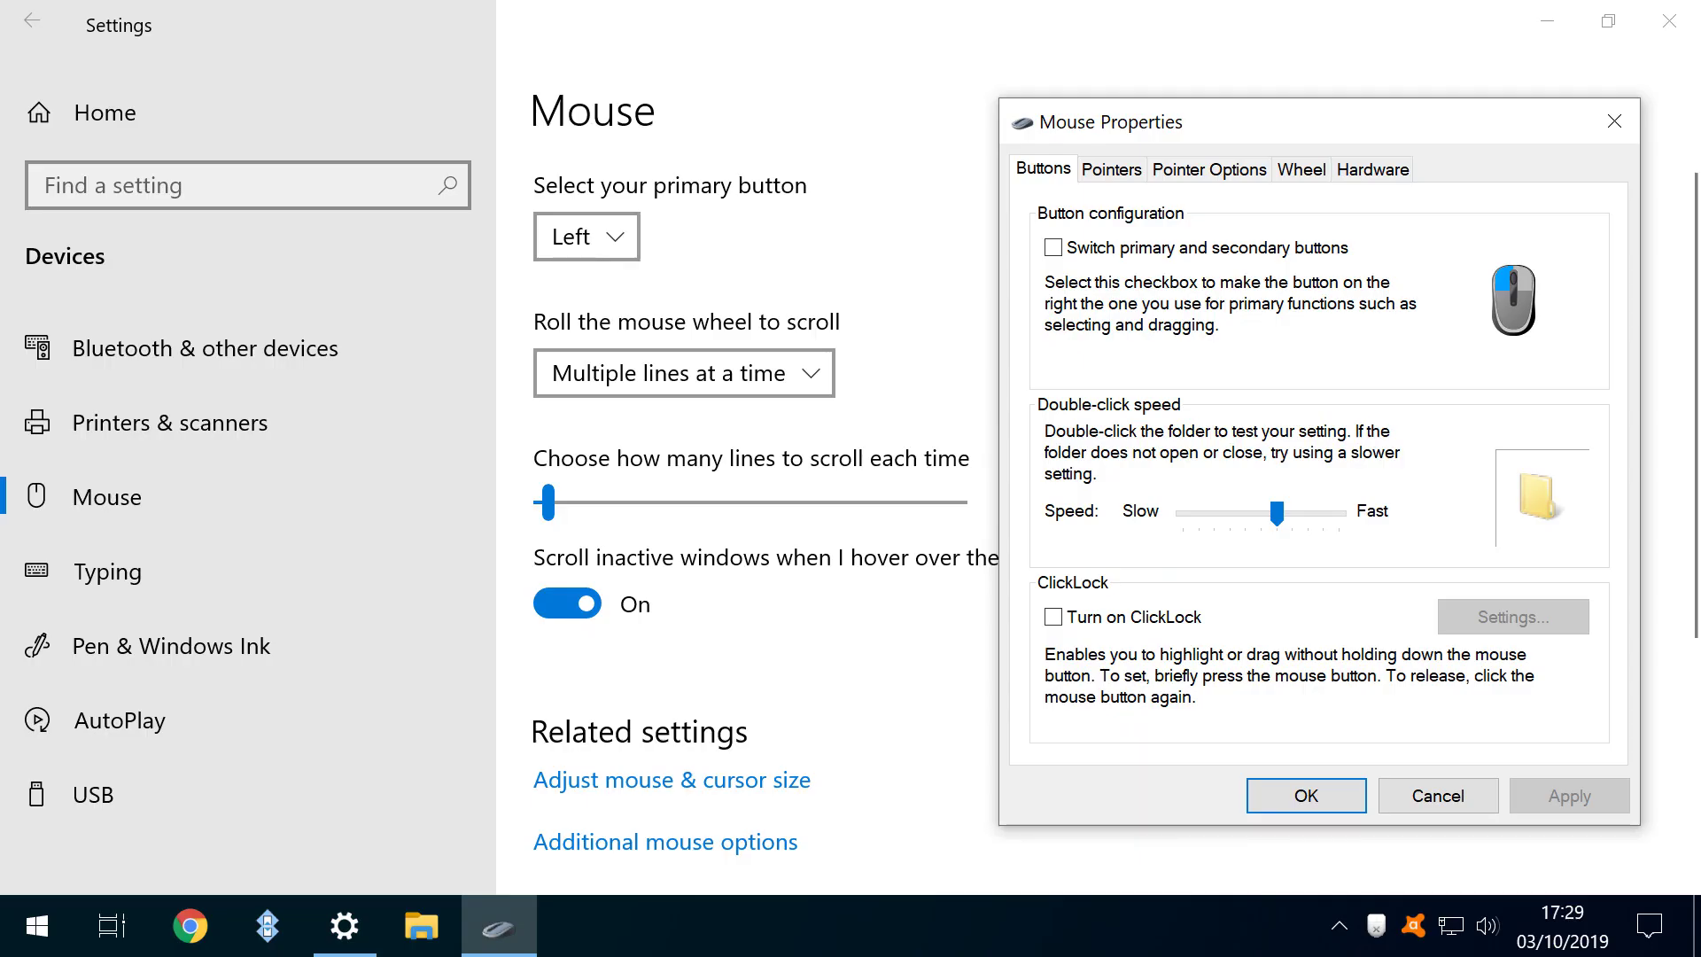
Step: Review the Pointers, Pointer Options and Wheel tabs of the mouse settings
key(ctrl+Tab)
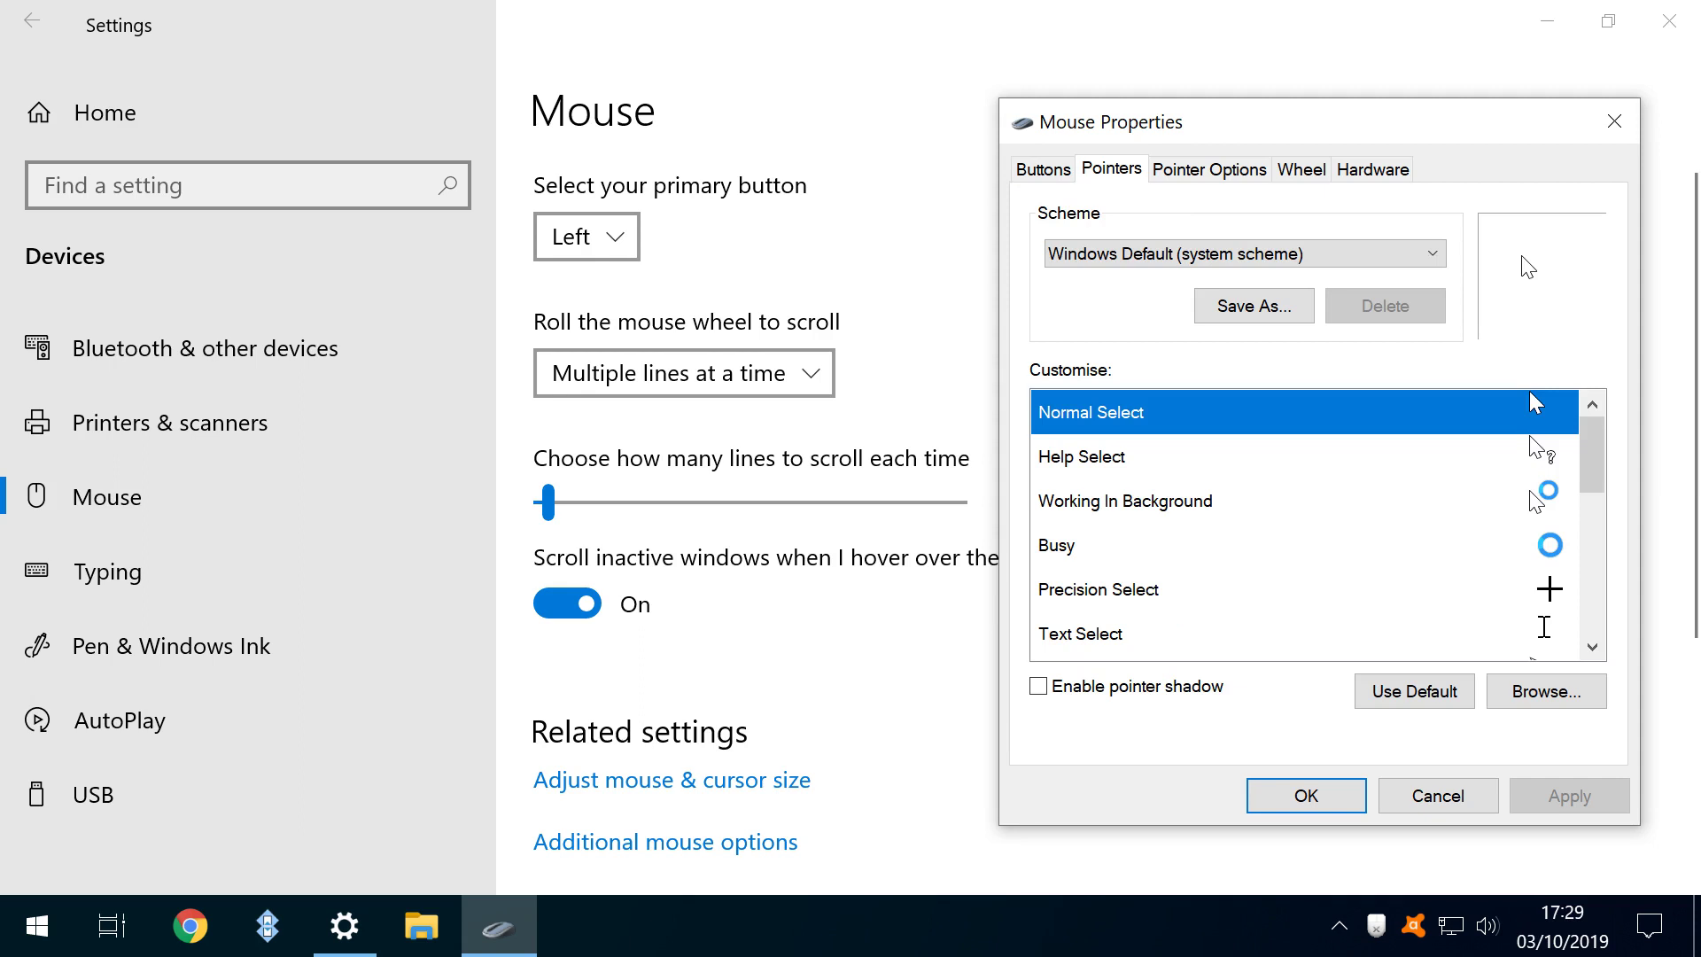
key(ctrl+Tab)
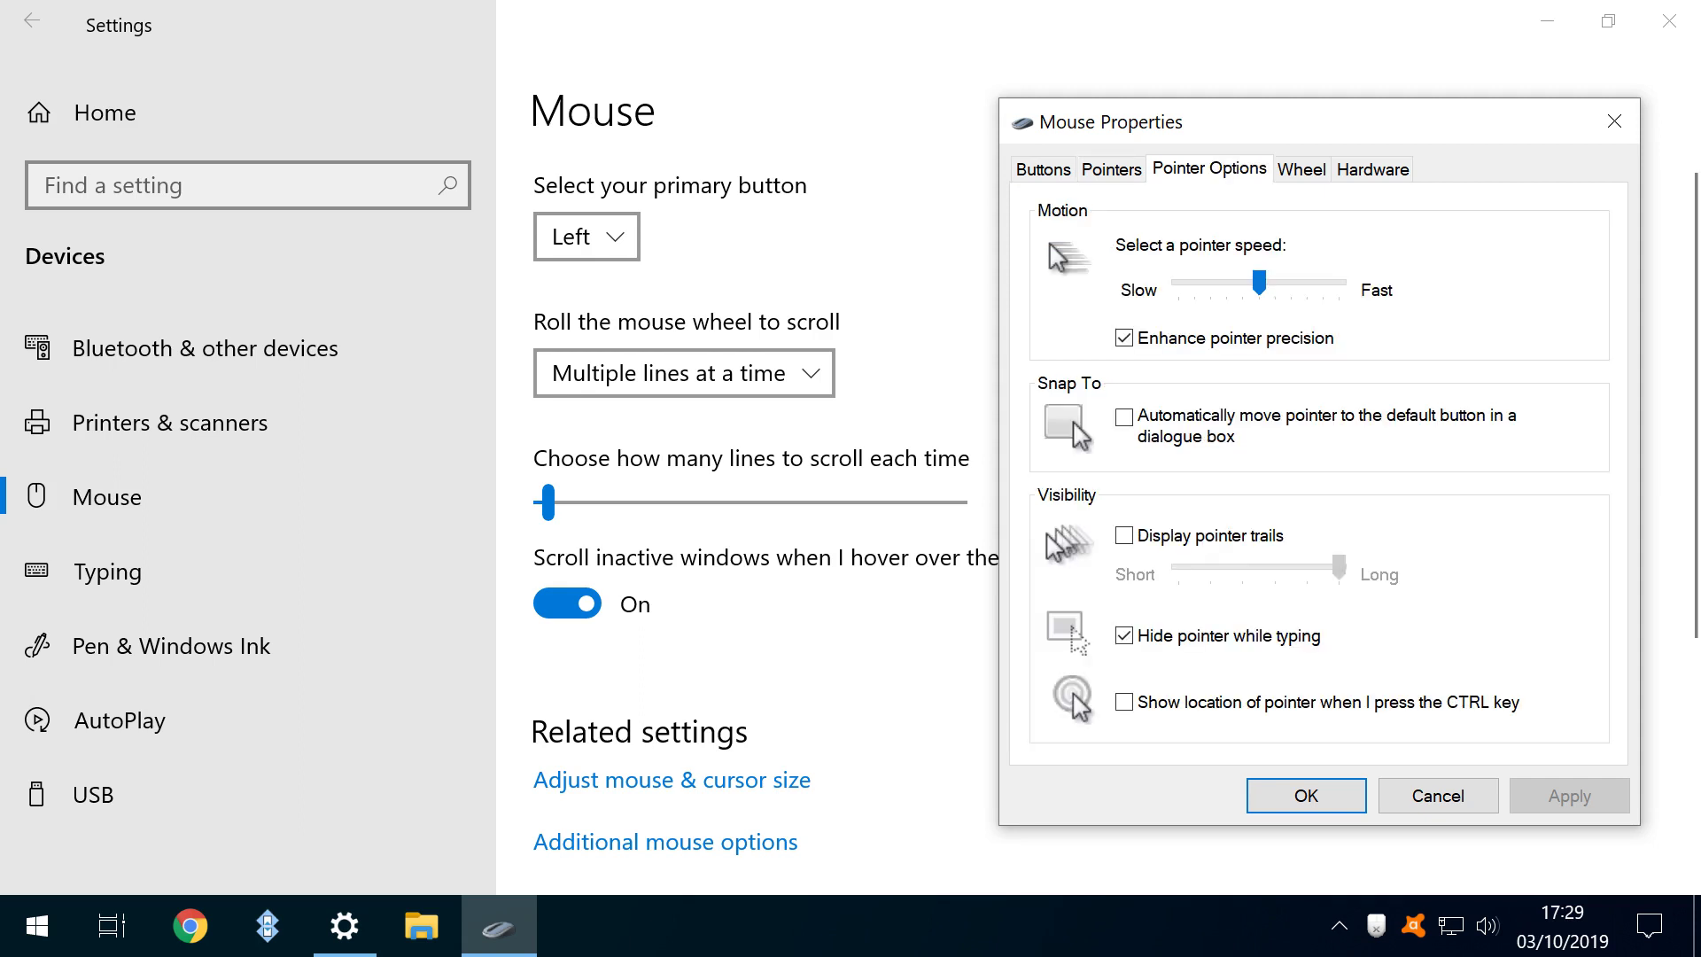
key(ctrl+Tab)
key(ctrl+Tab)
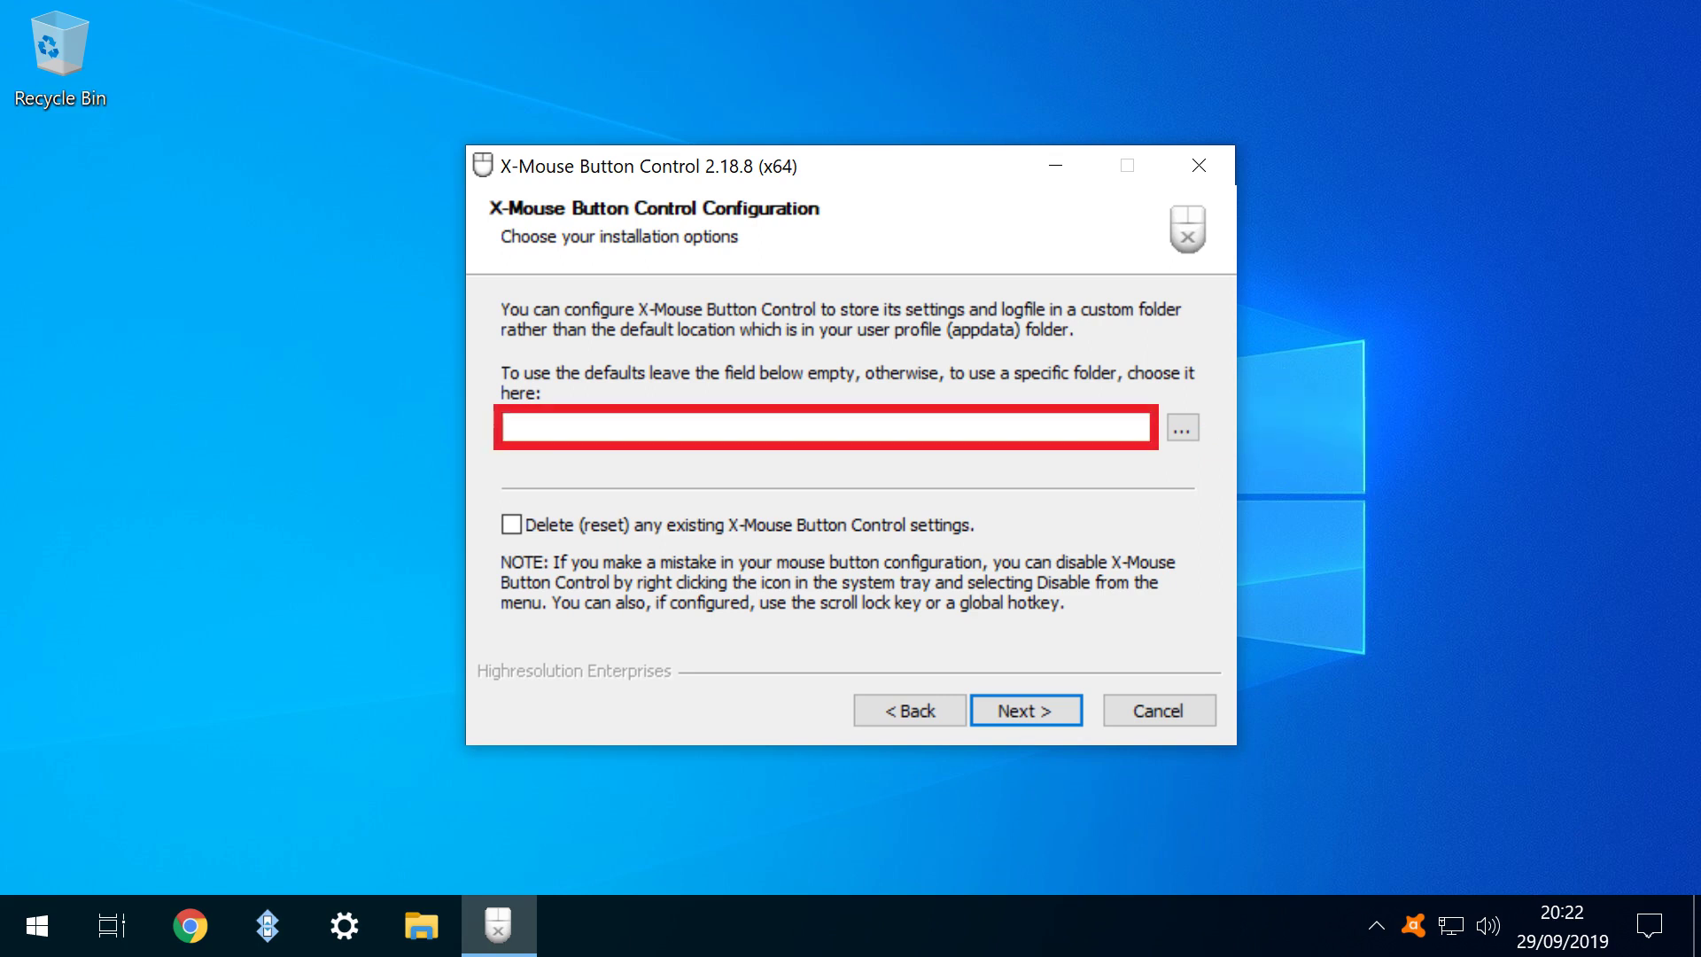
Step: Accept the default install options to complete the 2.18.8 installation
key(Return)
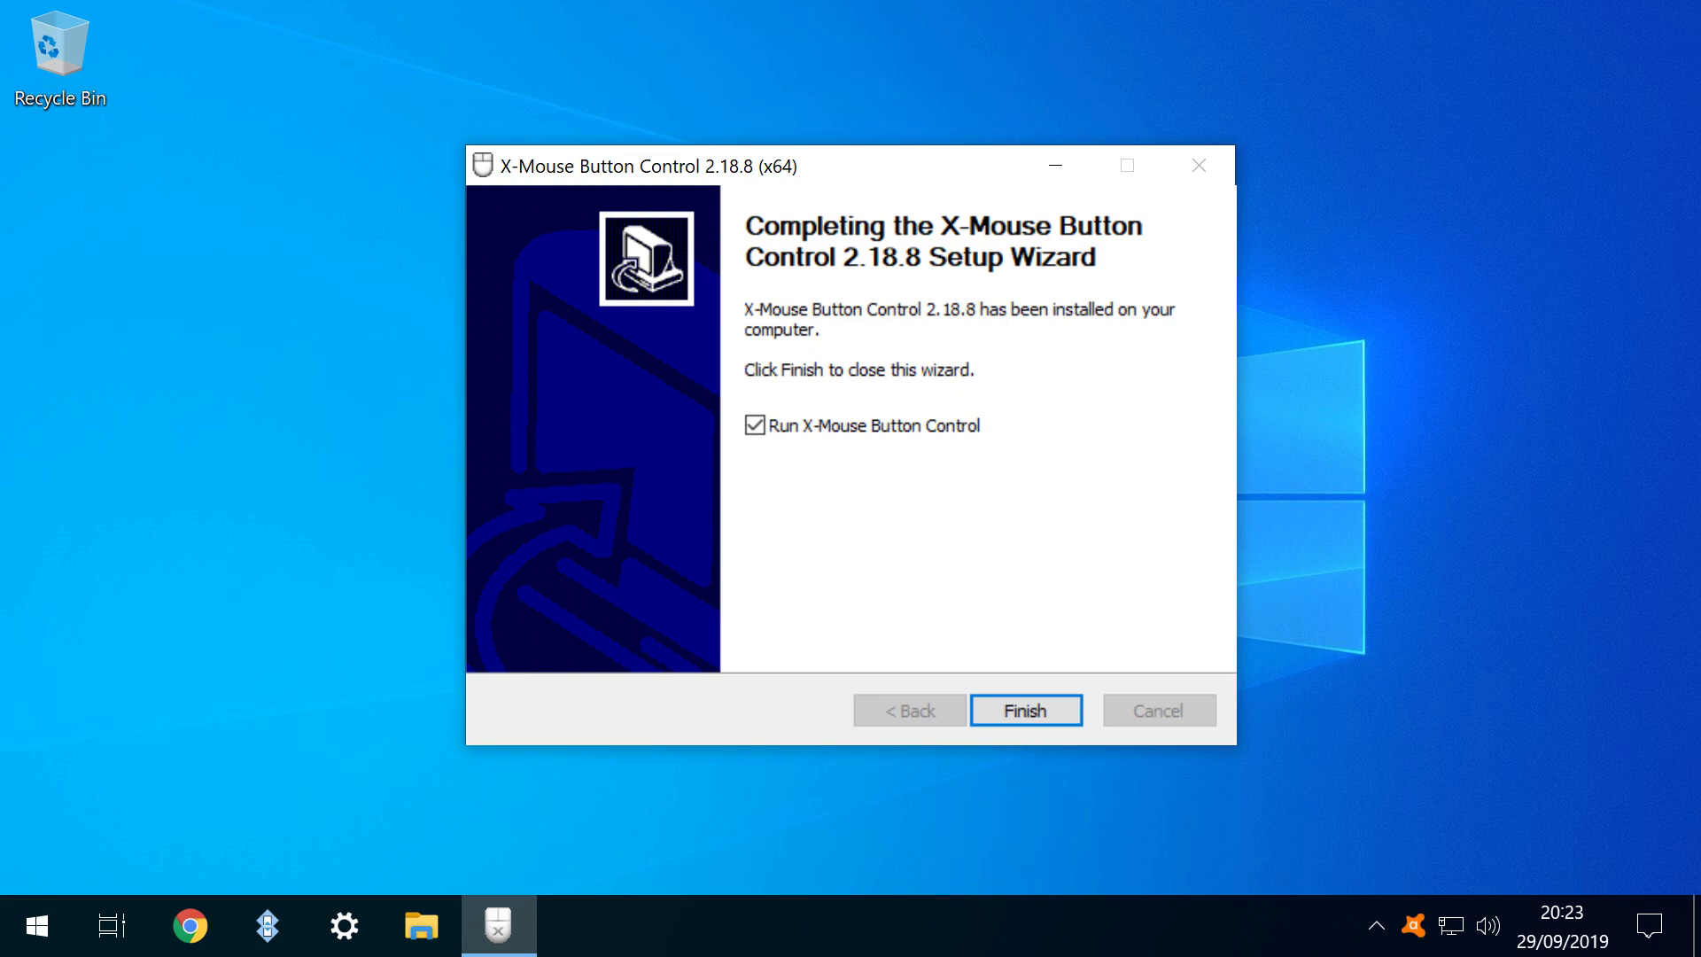
Step: Finish the X-Mouse Button Control installer and close the wizard
key(Return)
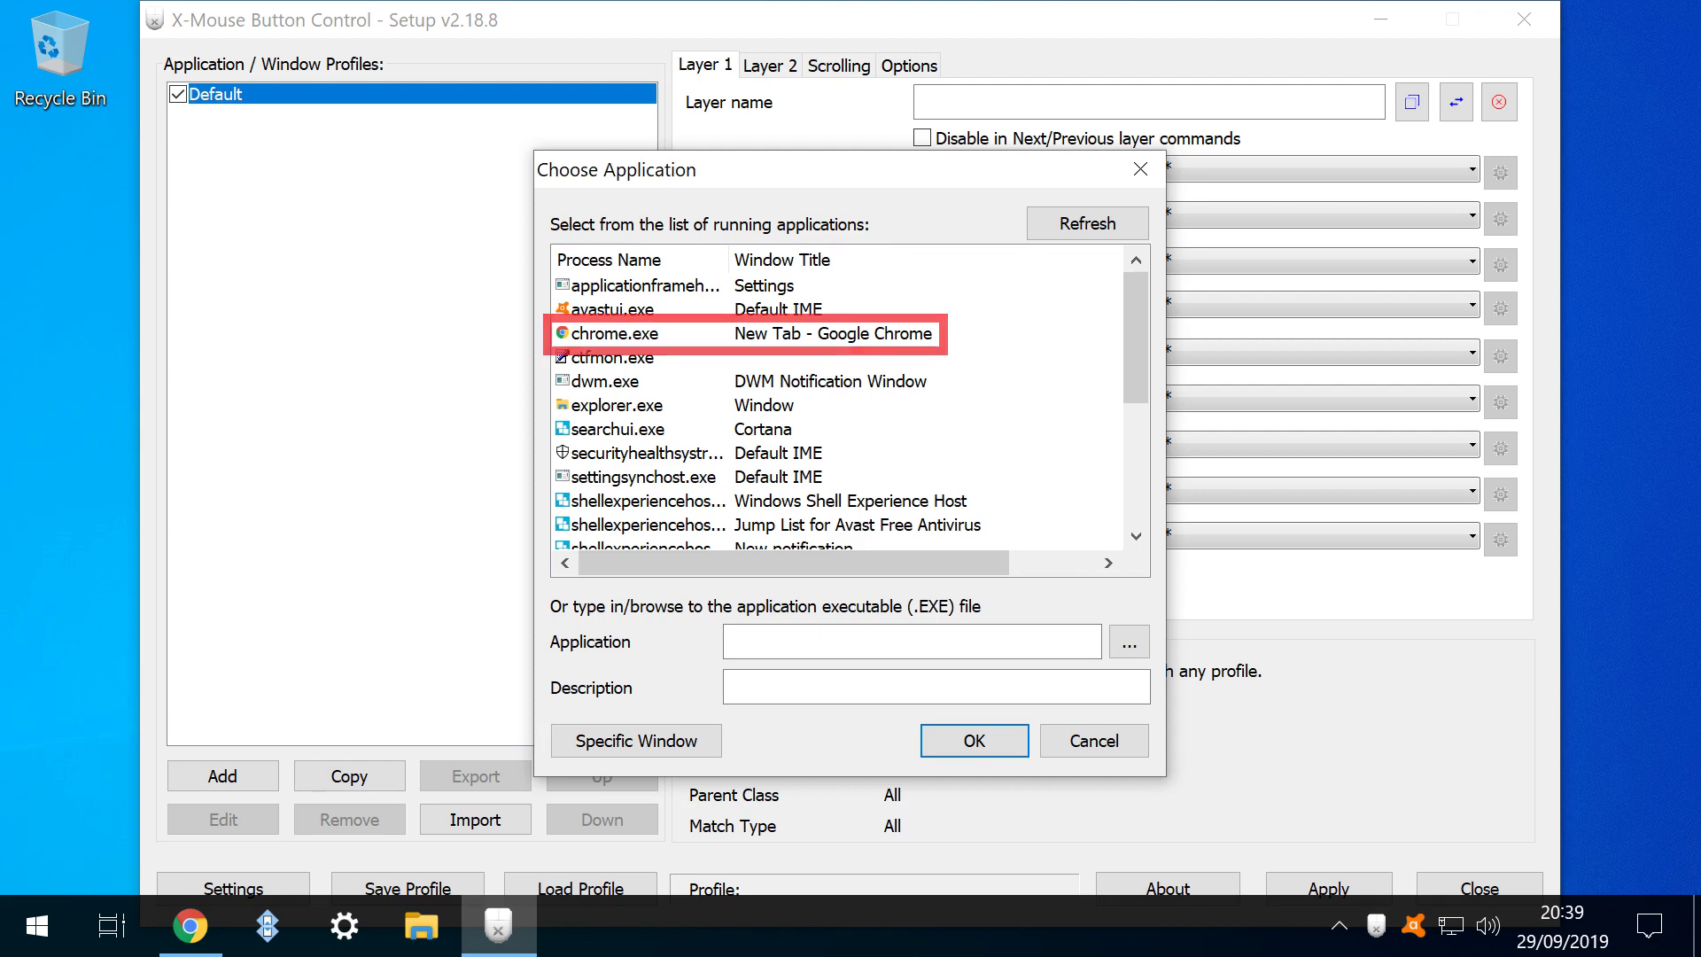
Step: Select chrome.exe so Application and Description show 'New Tab - Google Chrome'
click(614, 333)
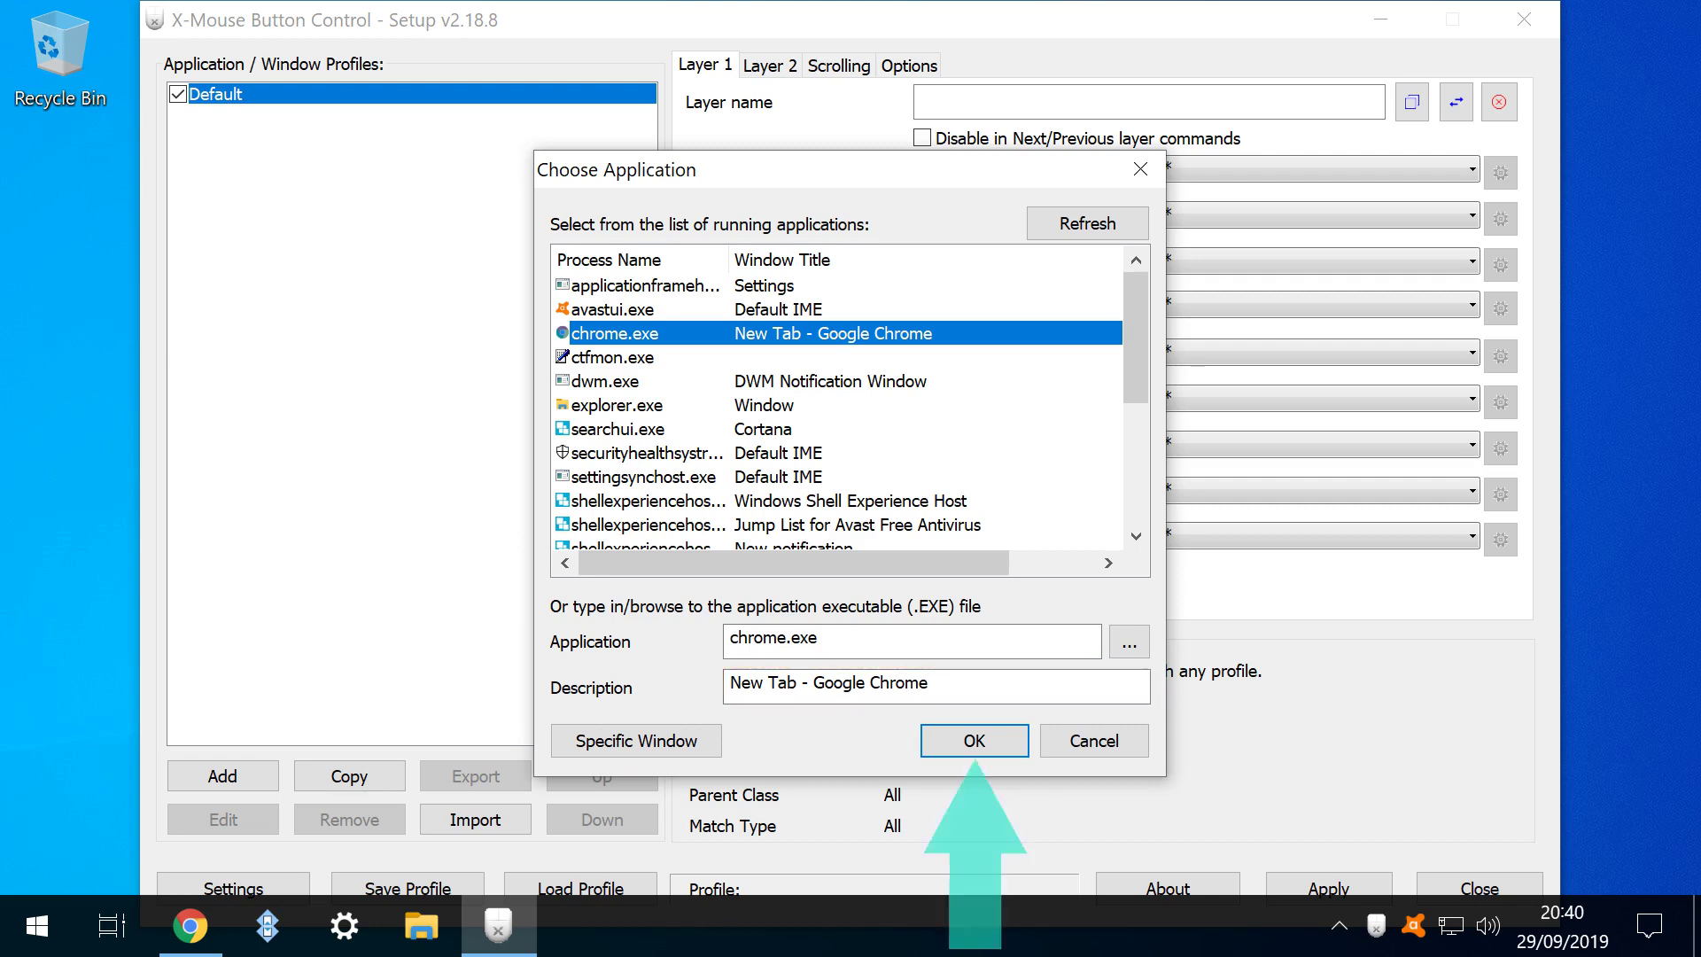
Step: Add the 'New Tab - Google Chrome' profile and list Mouse Button 4's action choices
key(Return)
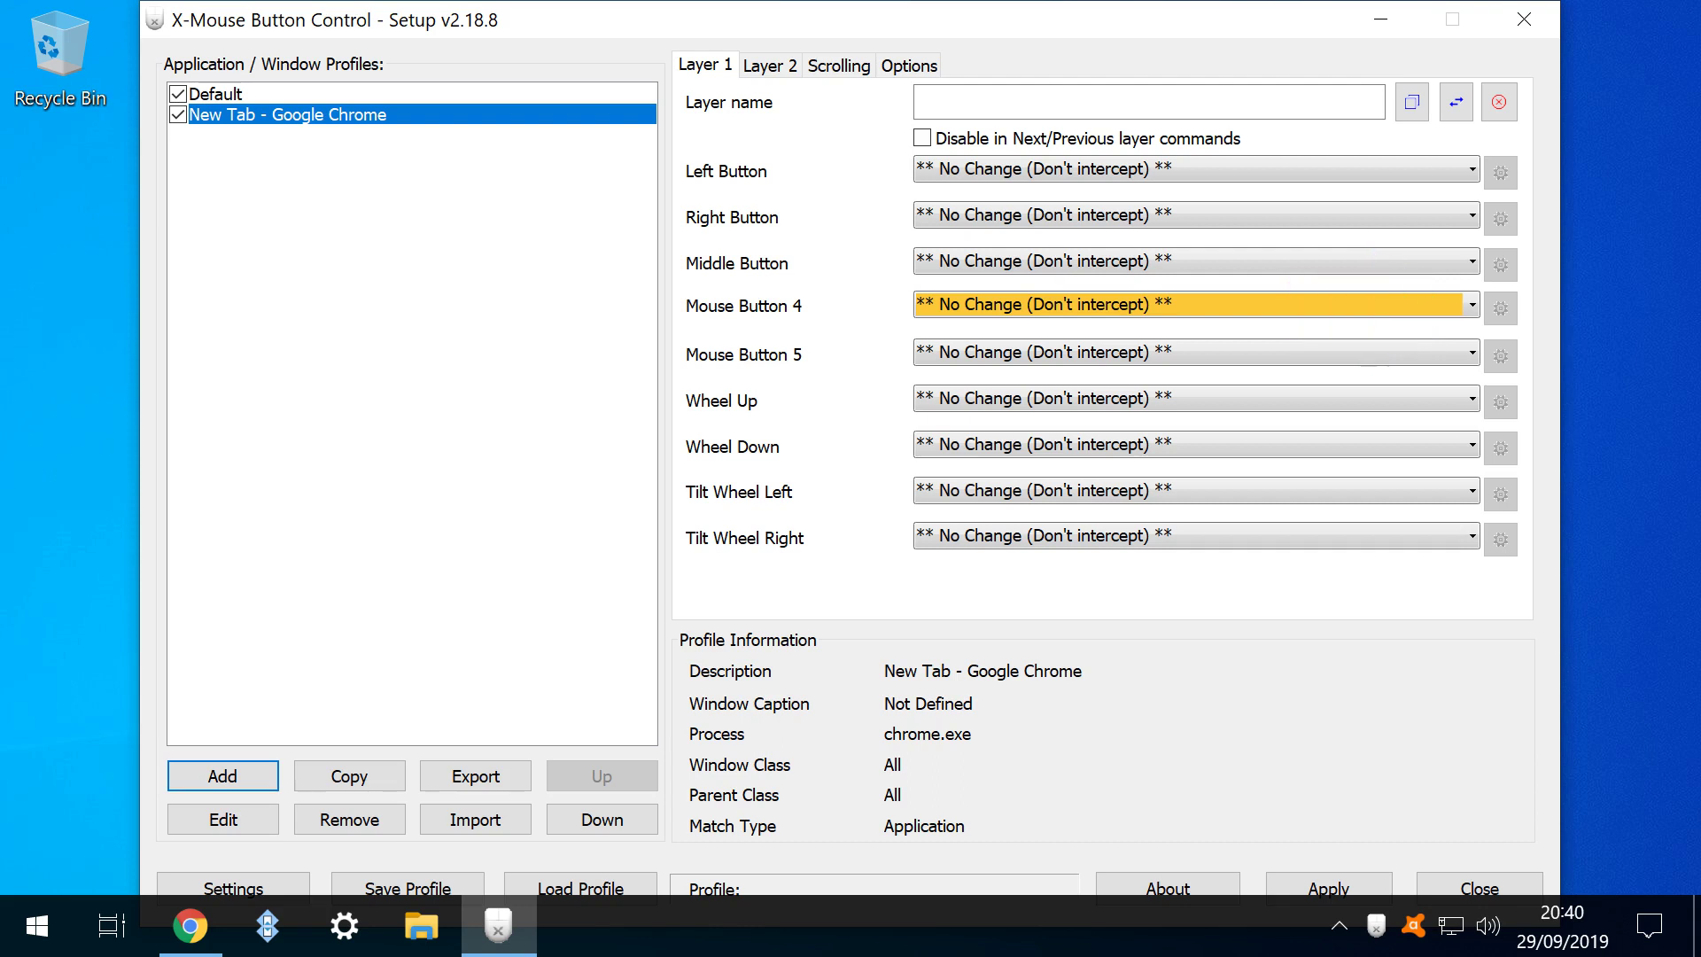
key(alt+Down)
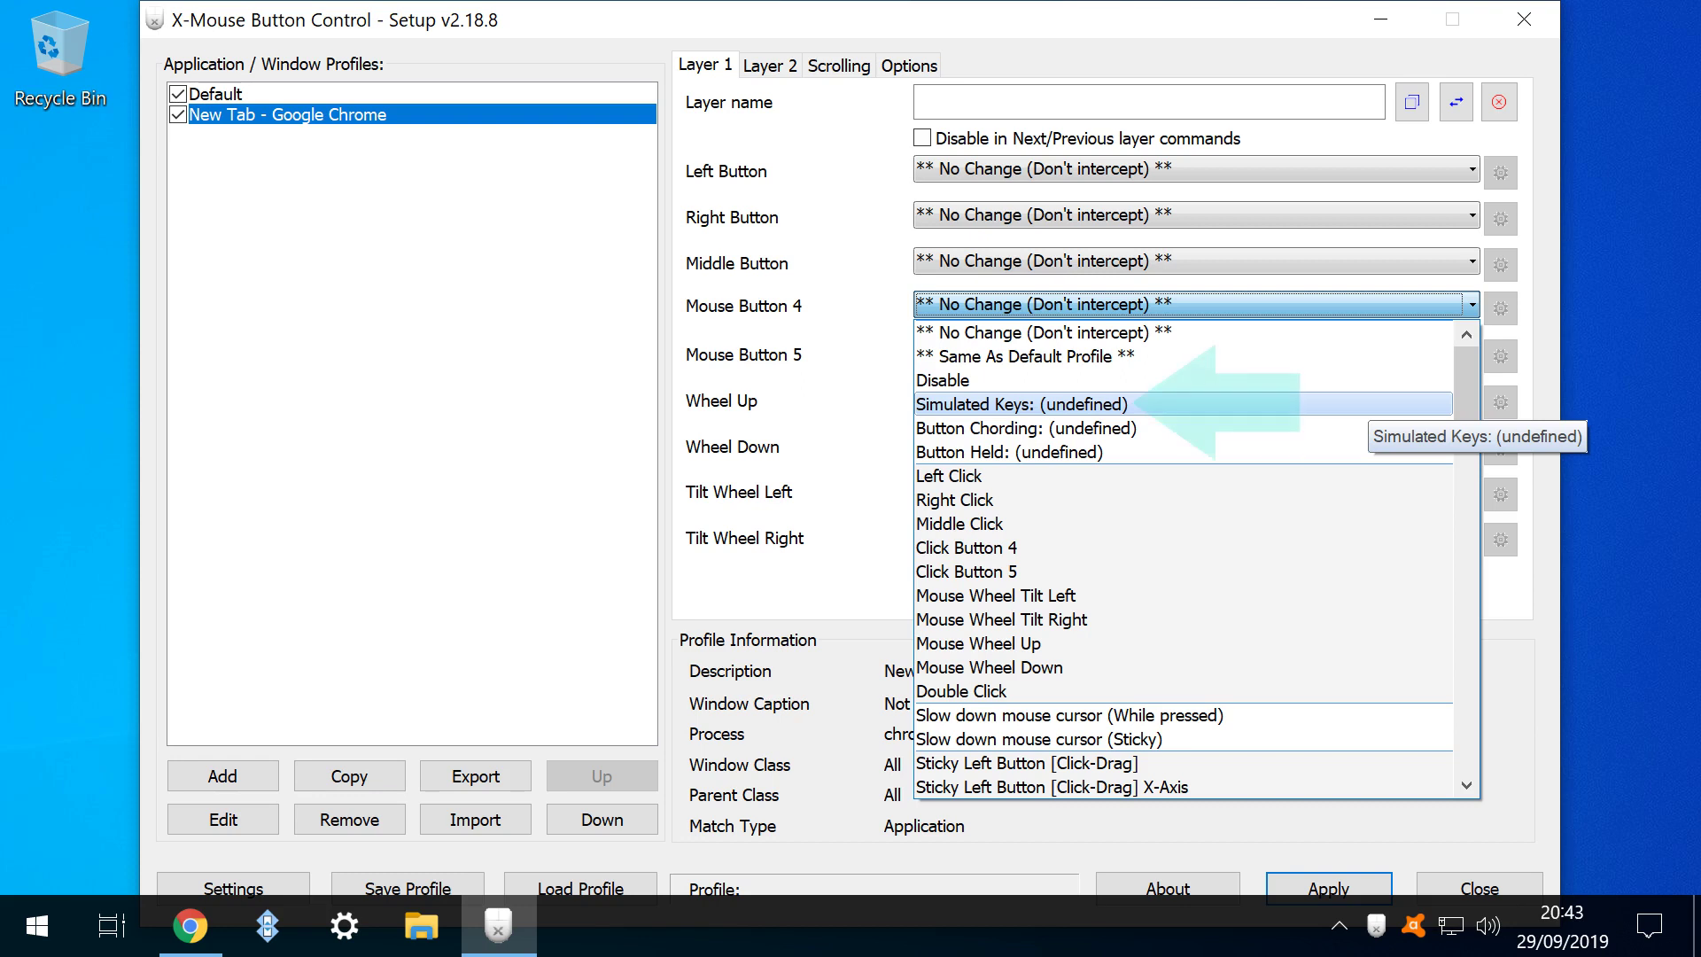
Step: Map Mouse Button 4 to Simulated Keystrokes with custom keys {CTRL}W
click(1019, 404)
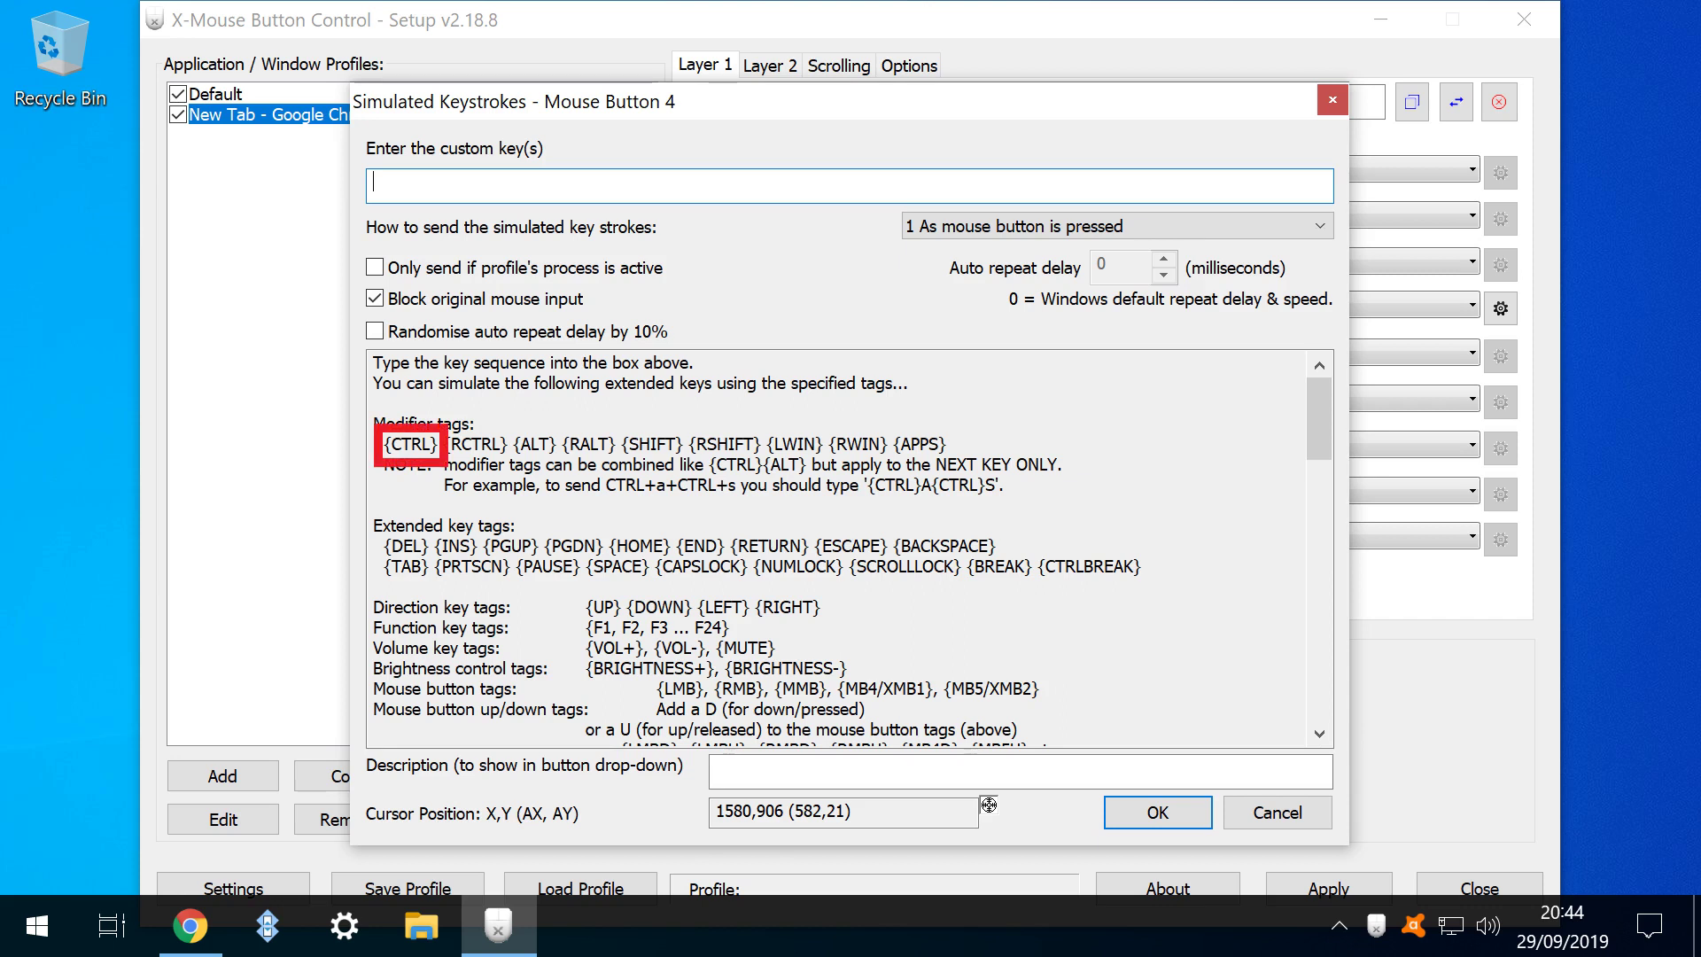
text({CTRL}W)
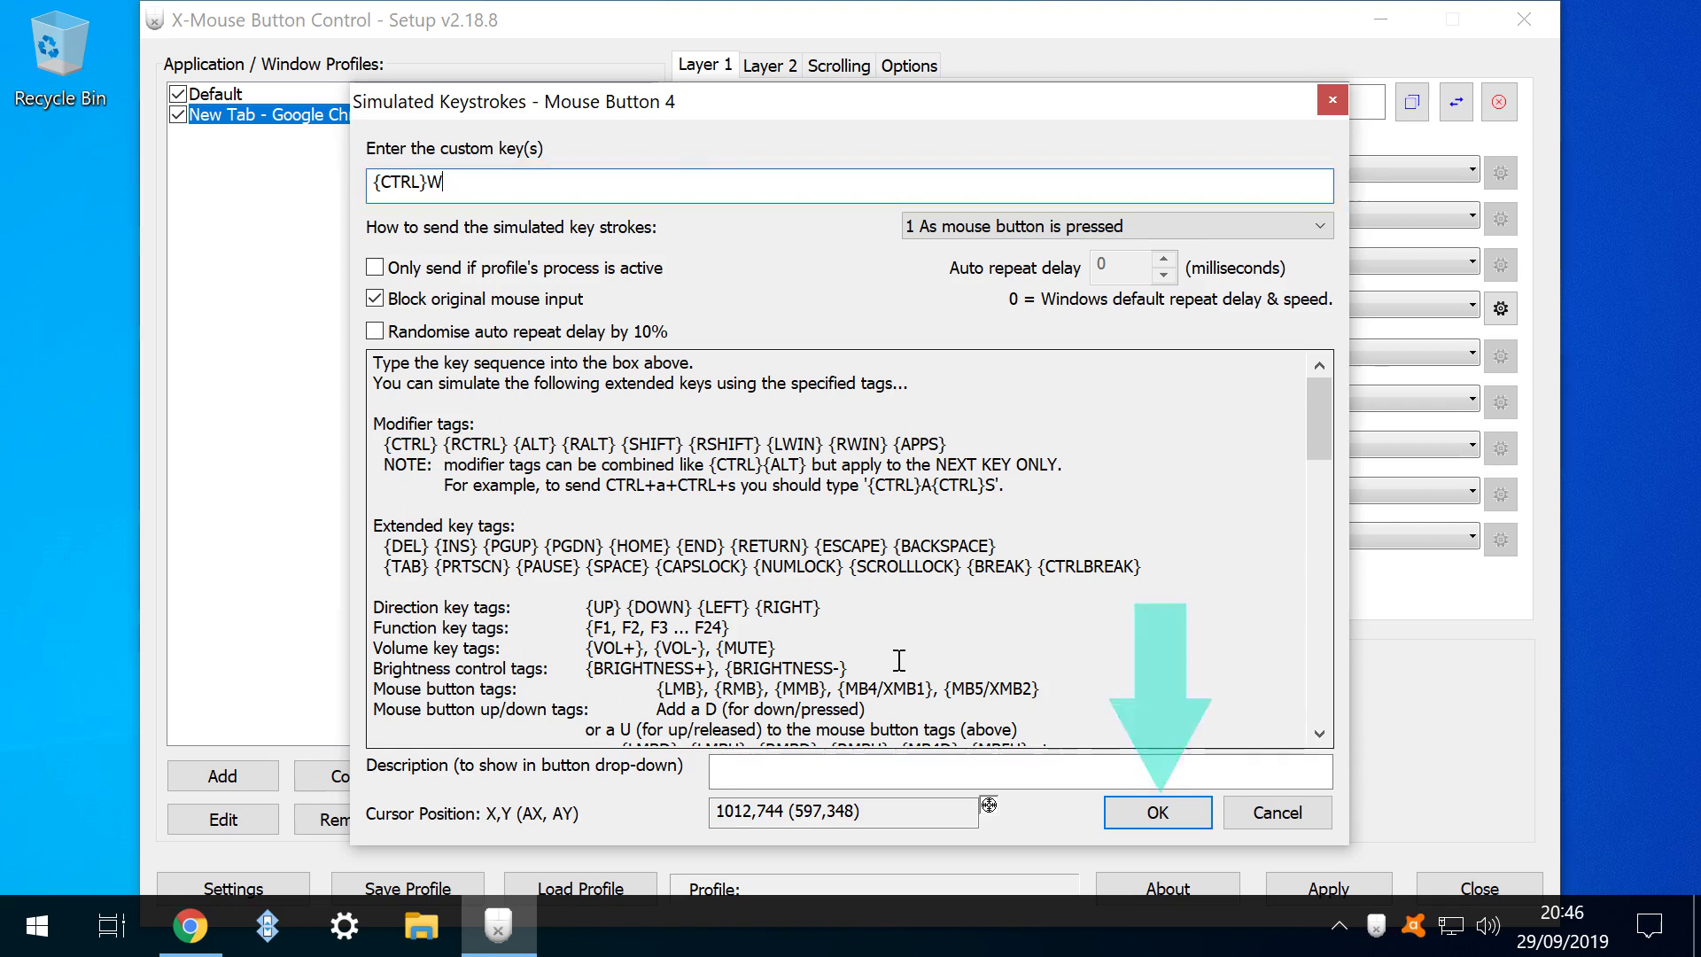
click(1158, 813)
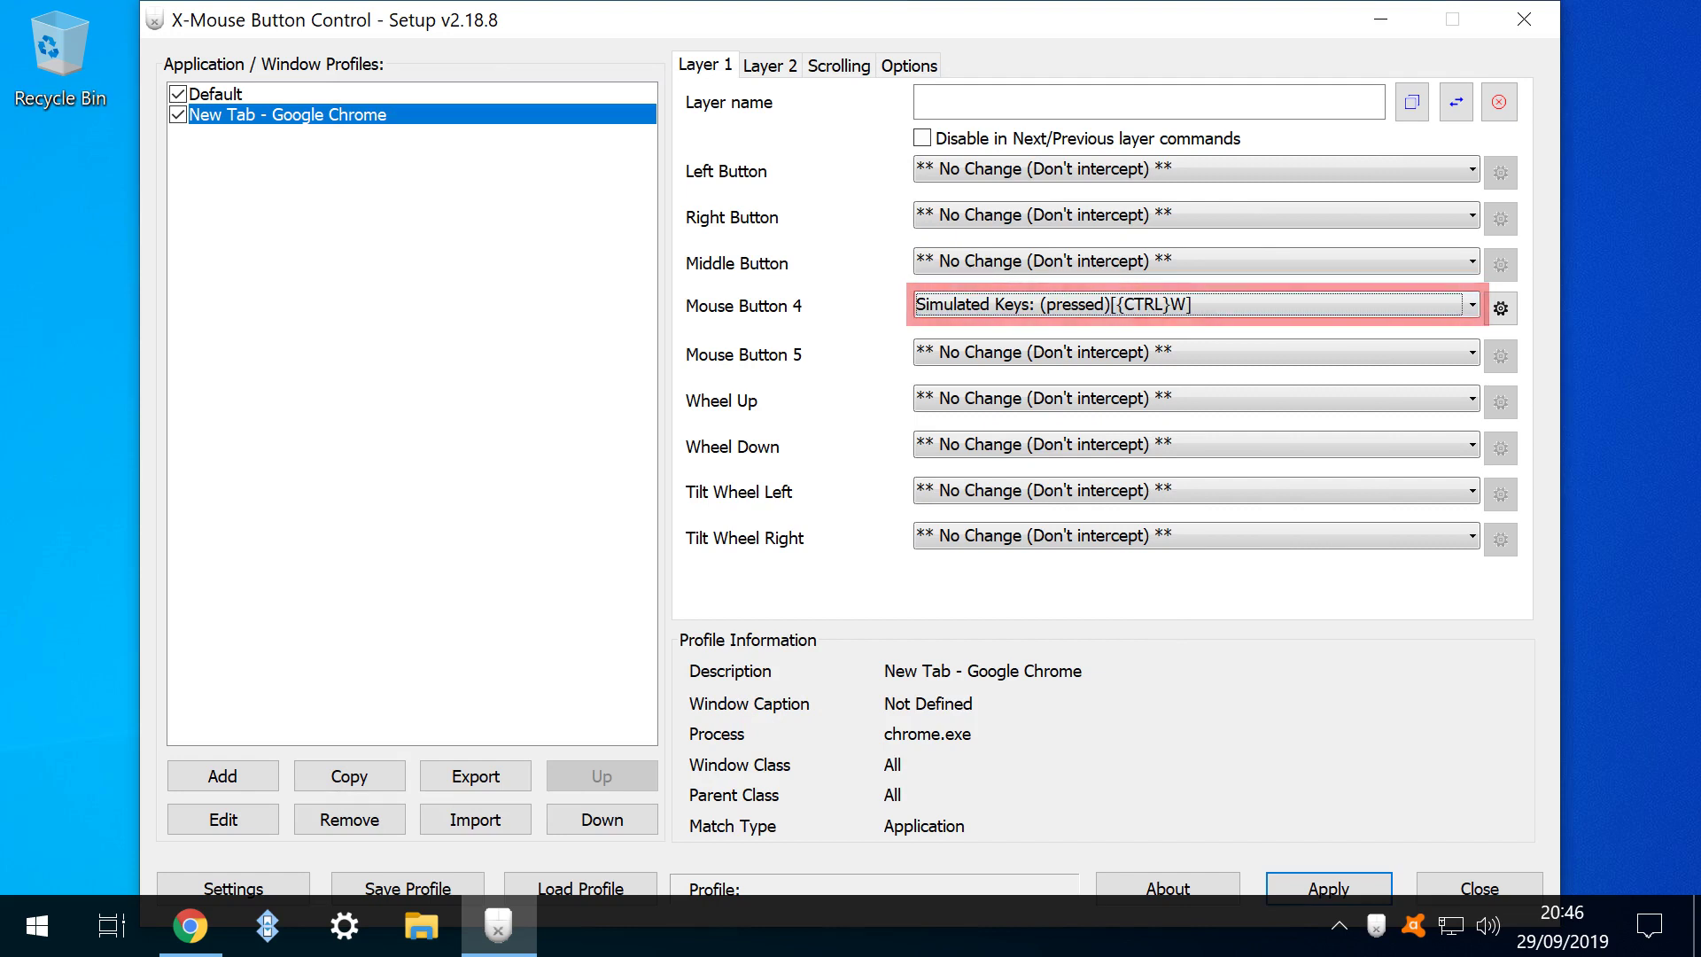
Step: Apply the Chrome profile, close the setup window and confirm saving the changes
click(1329, 889)
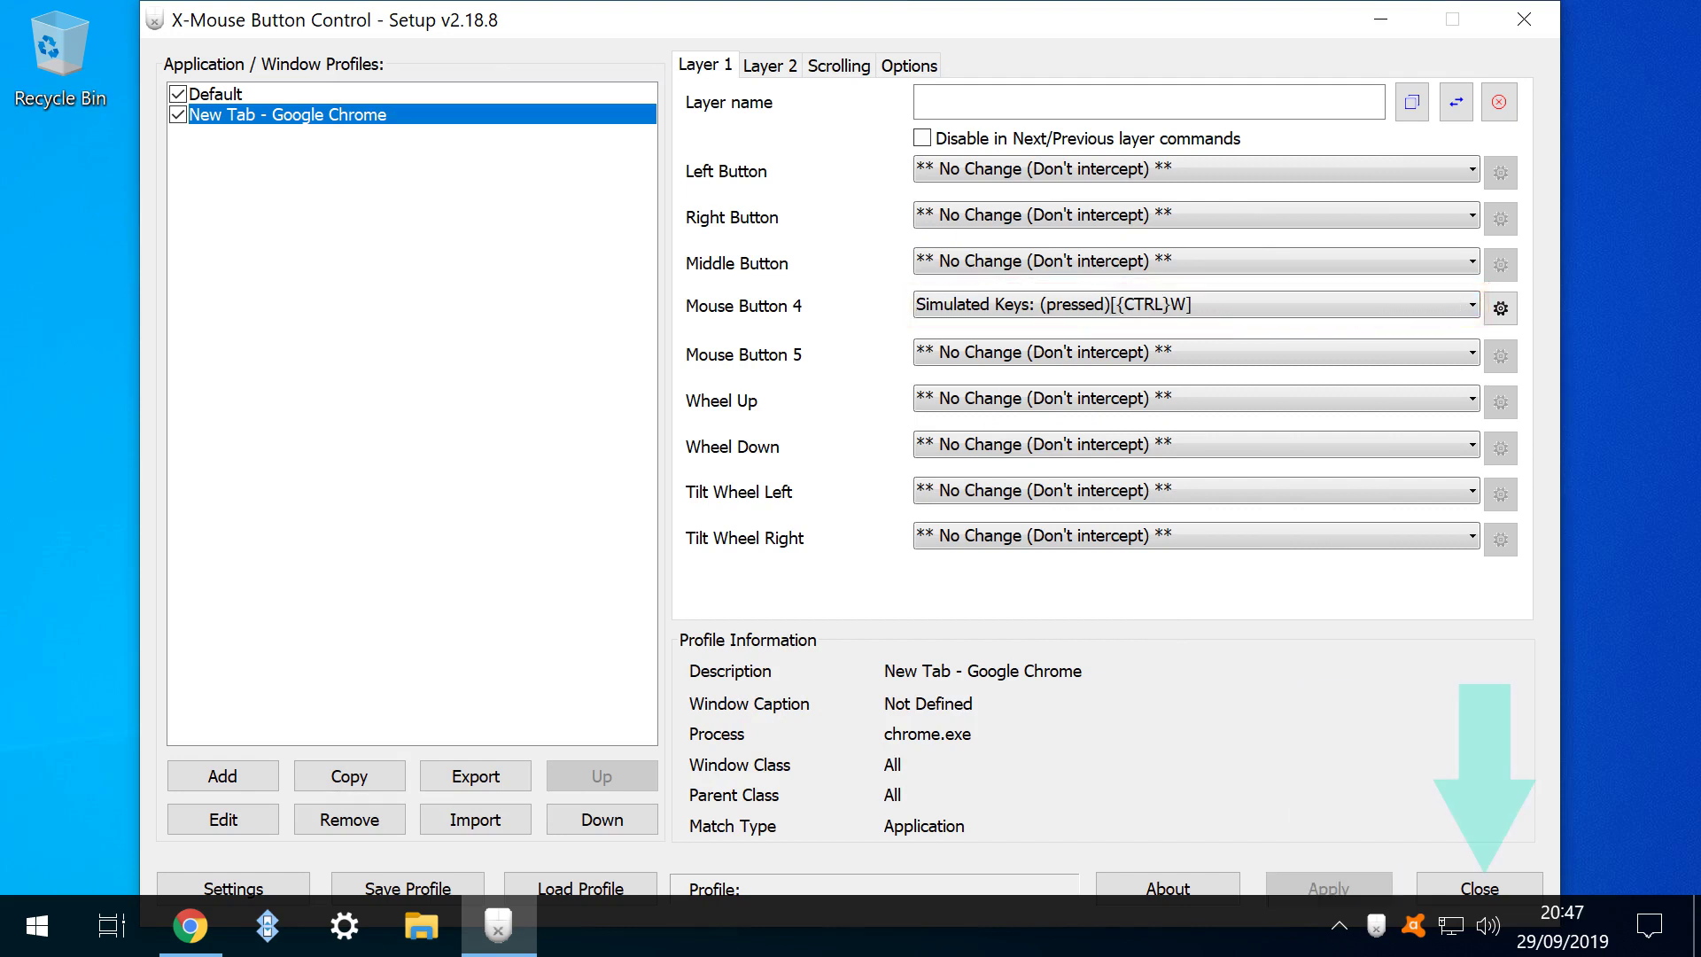
click(1480, 888)
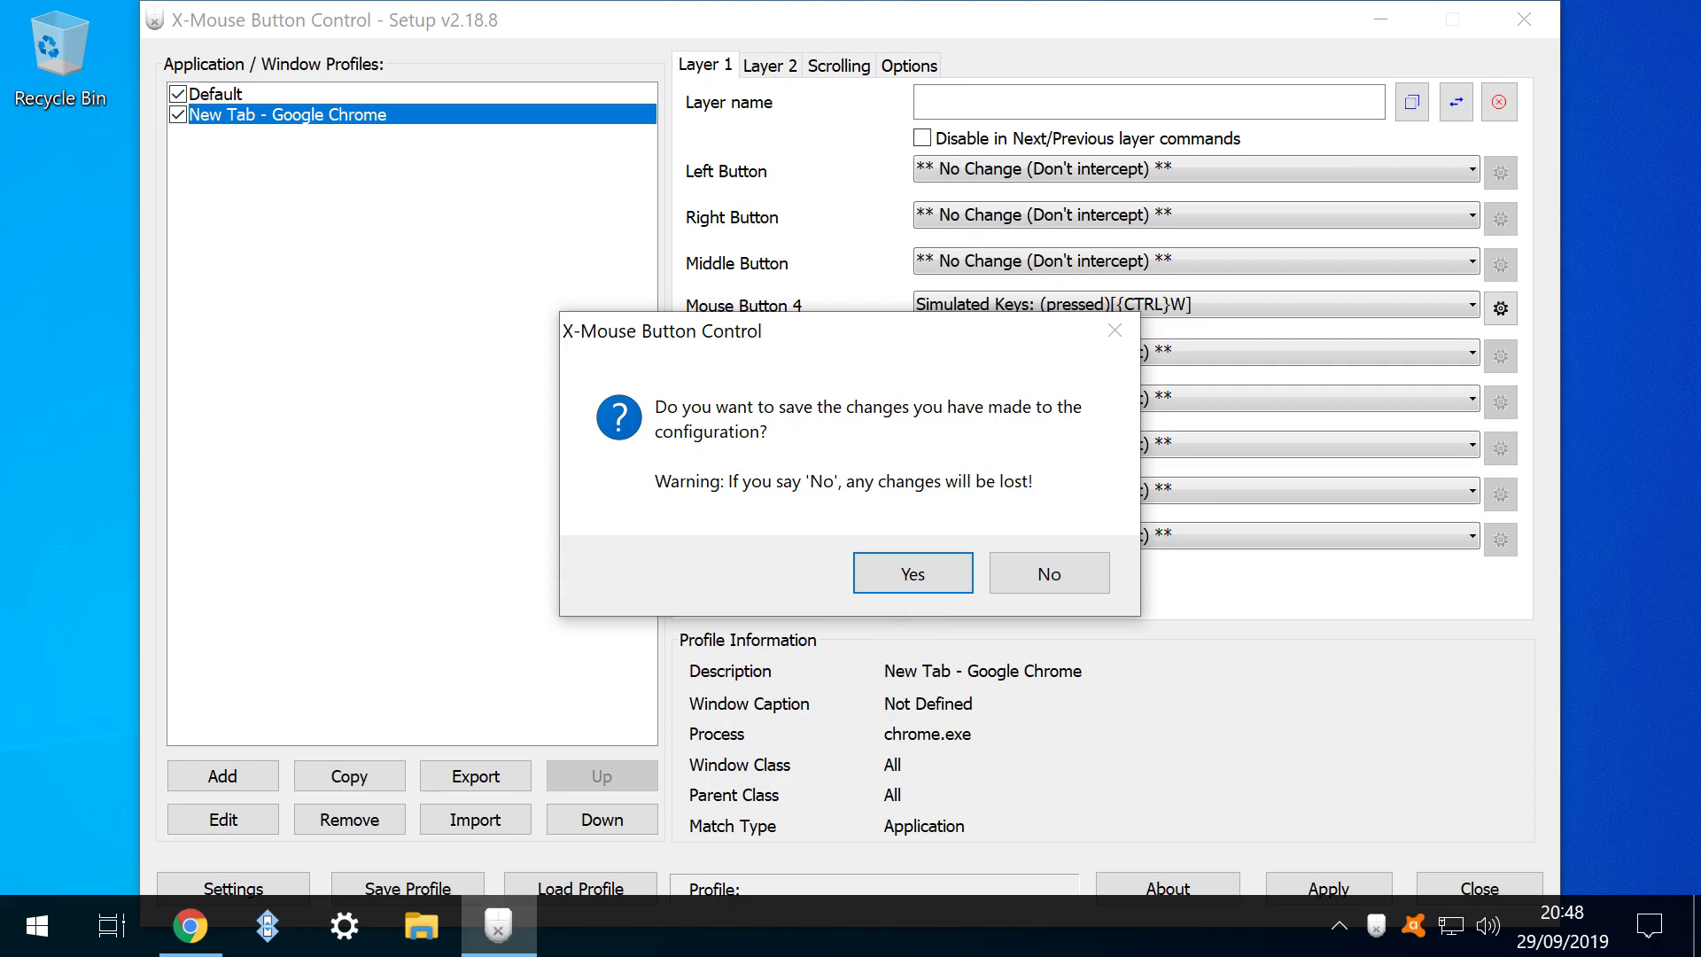
key(Return)
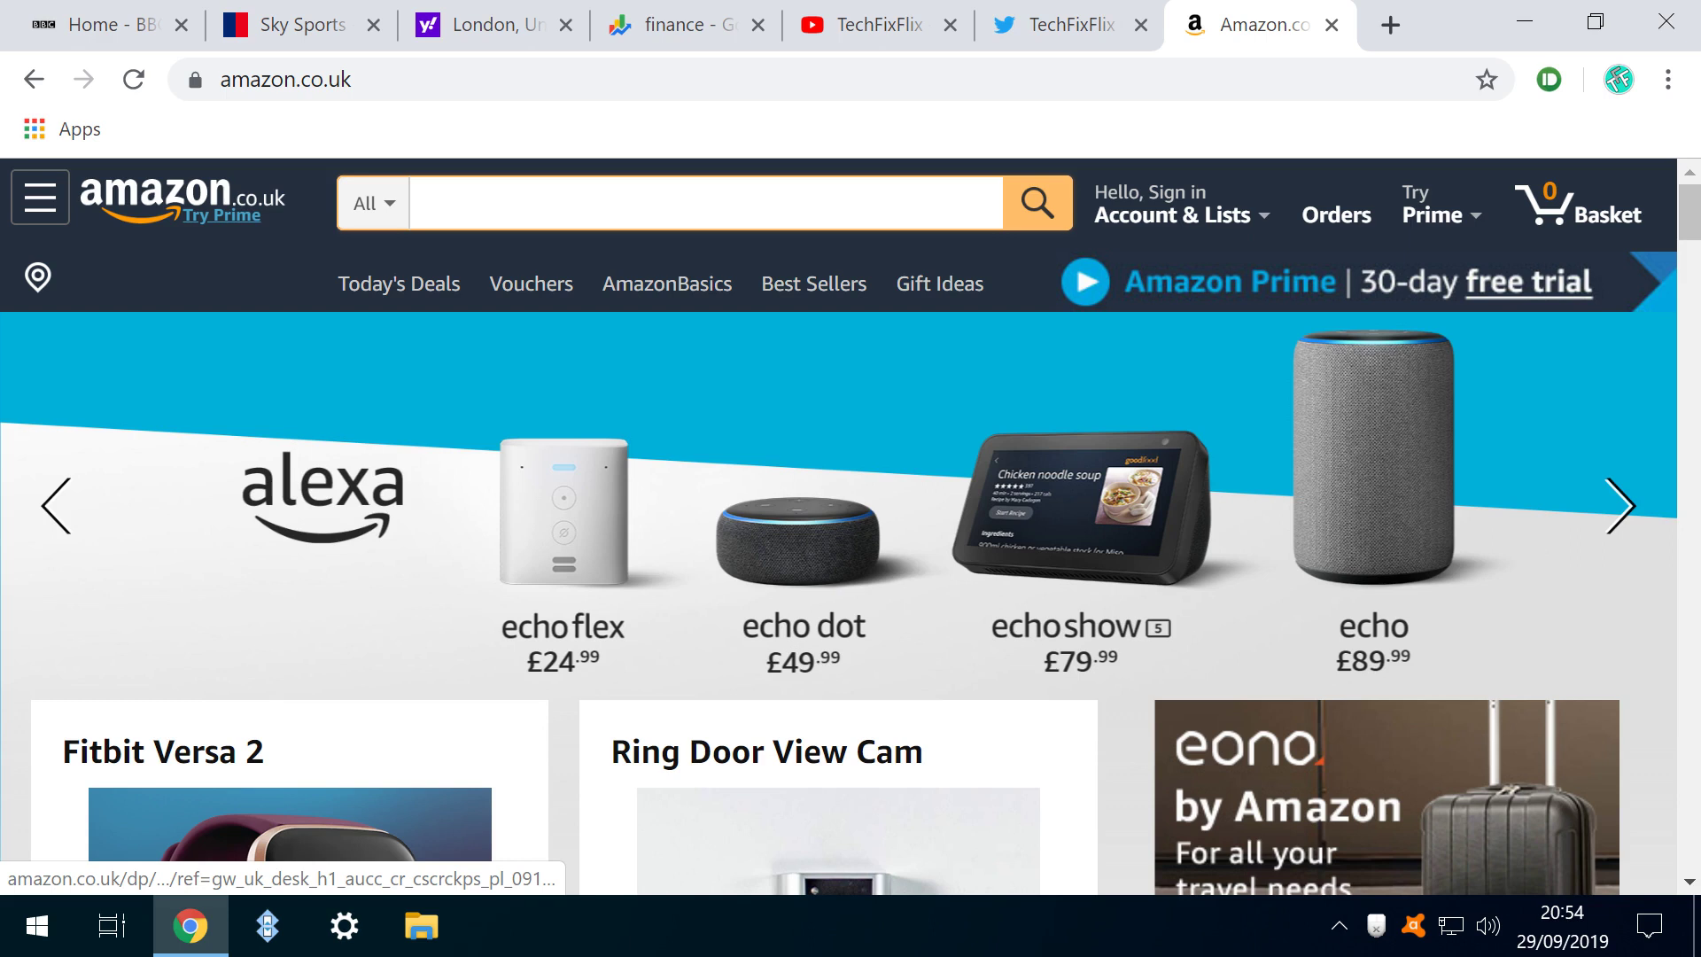
Step: Close the Amazon, Twitter, YouTube, finance search, weather and Sky Sports tabs with Ctrl+W
key(ctrl+w)
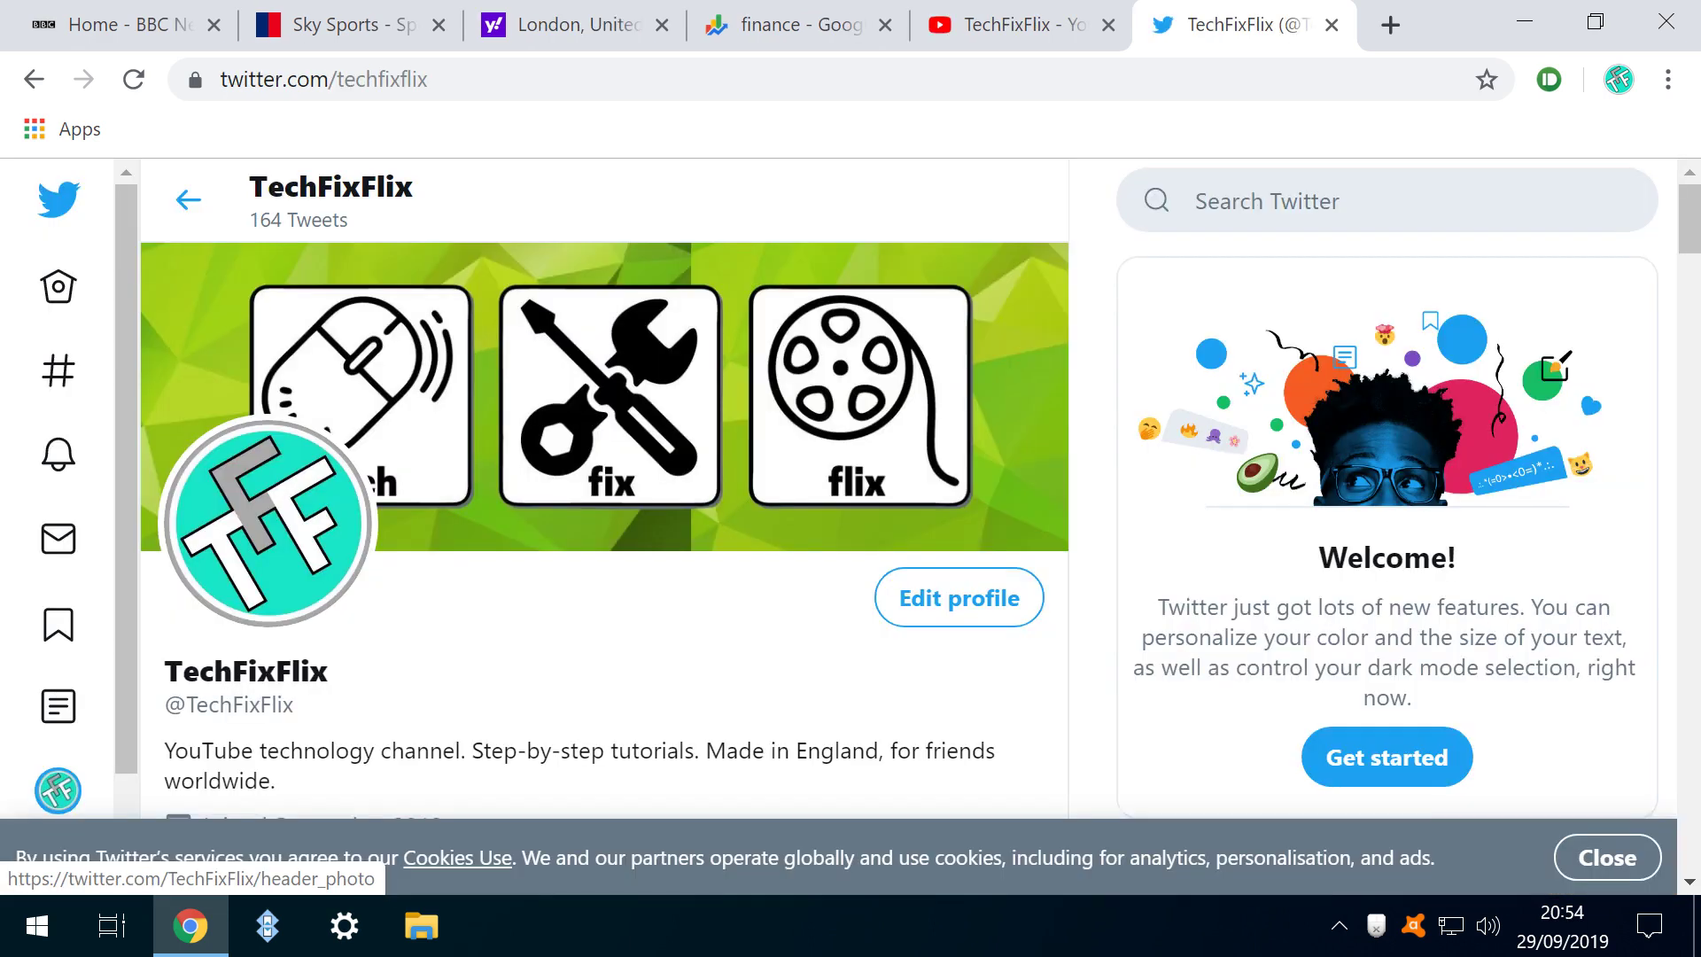
key(ctrl+w)
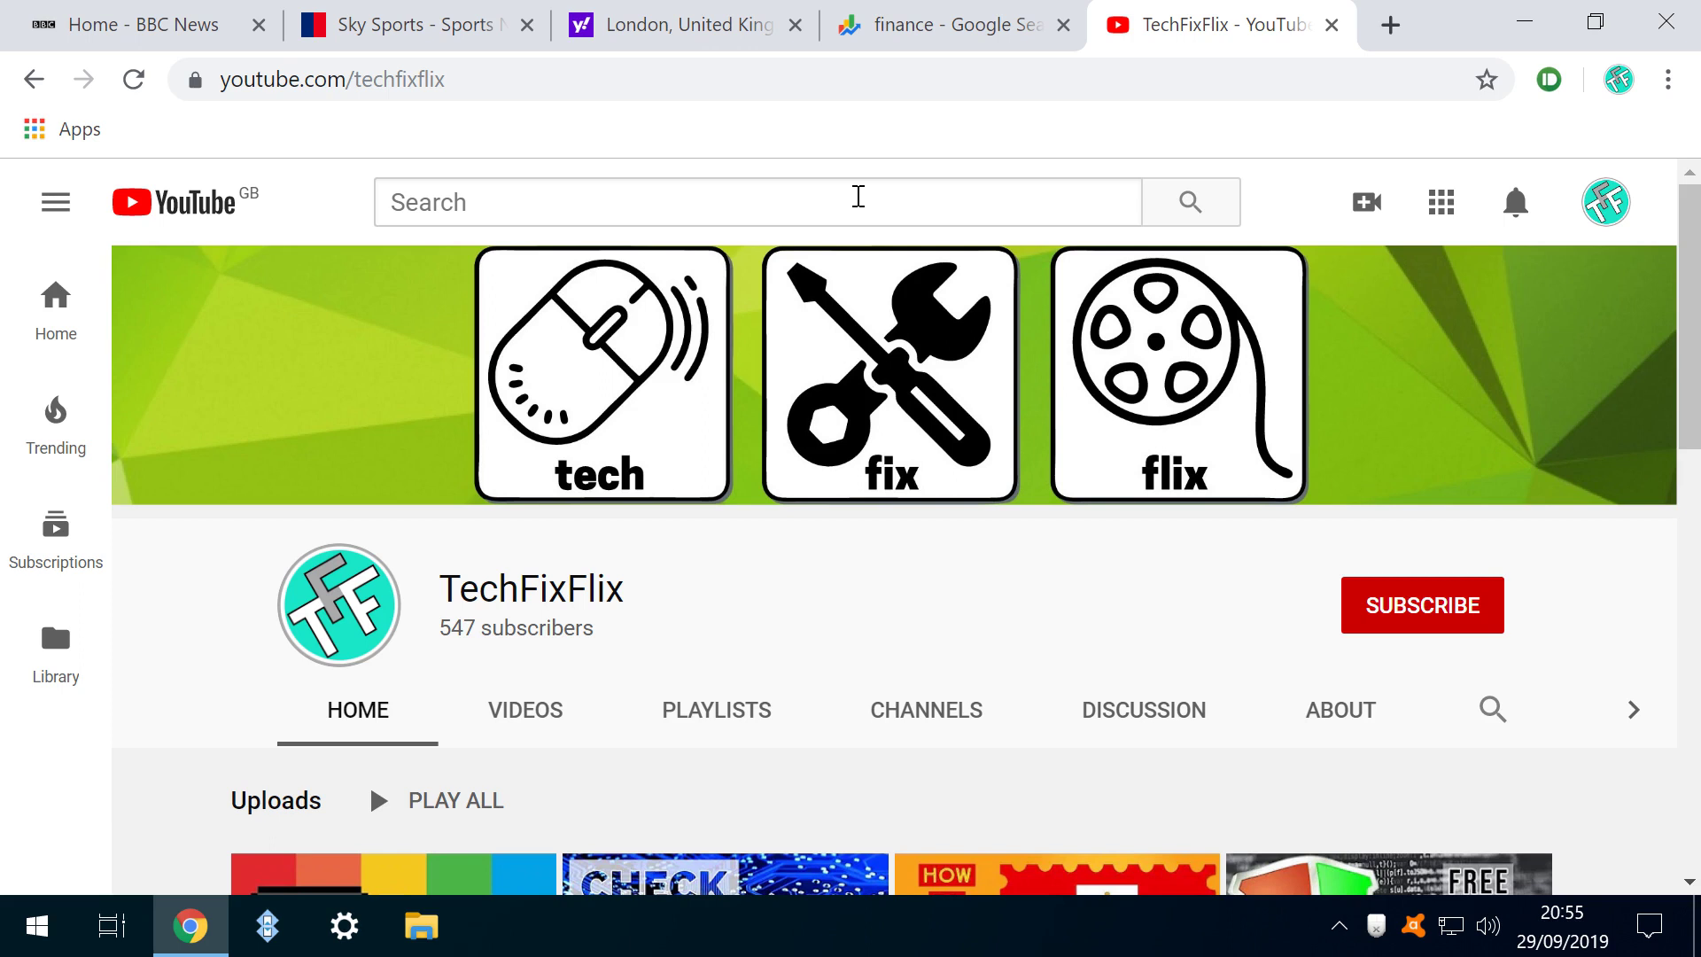
key(ctrl+w)
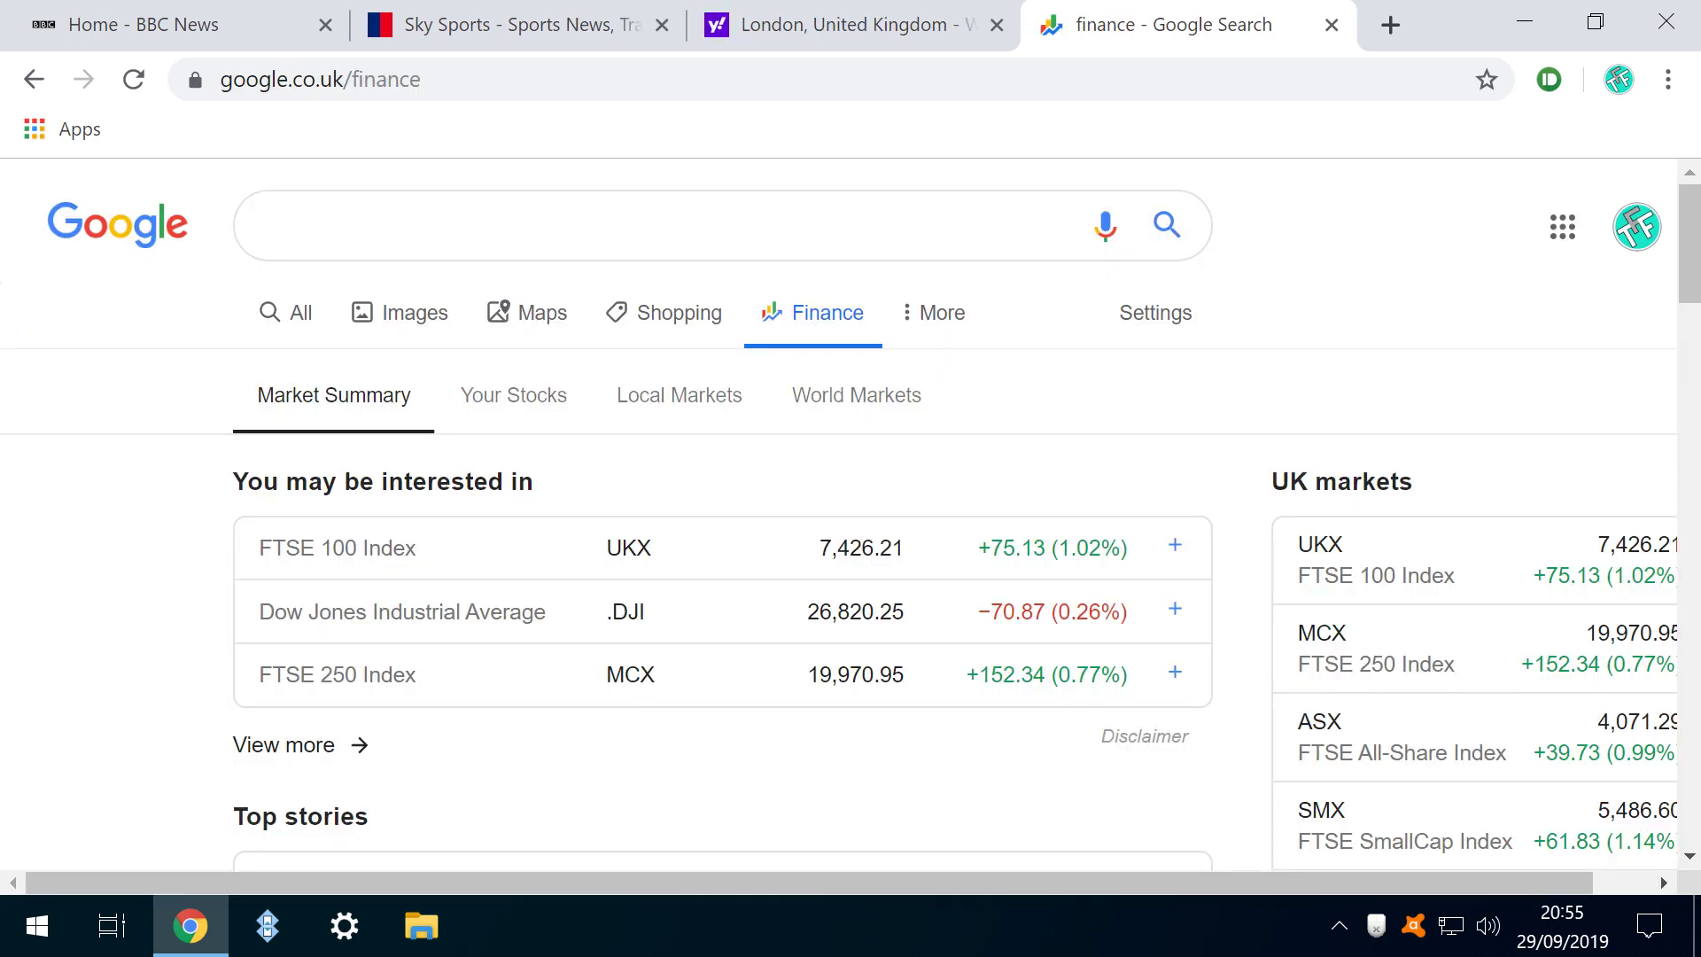
key(ctrl+w)
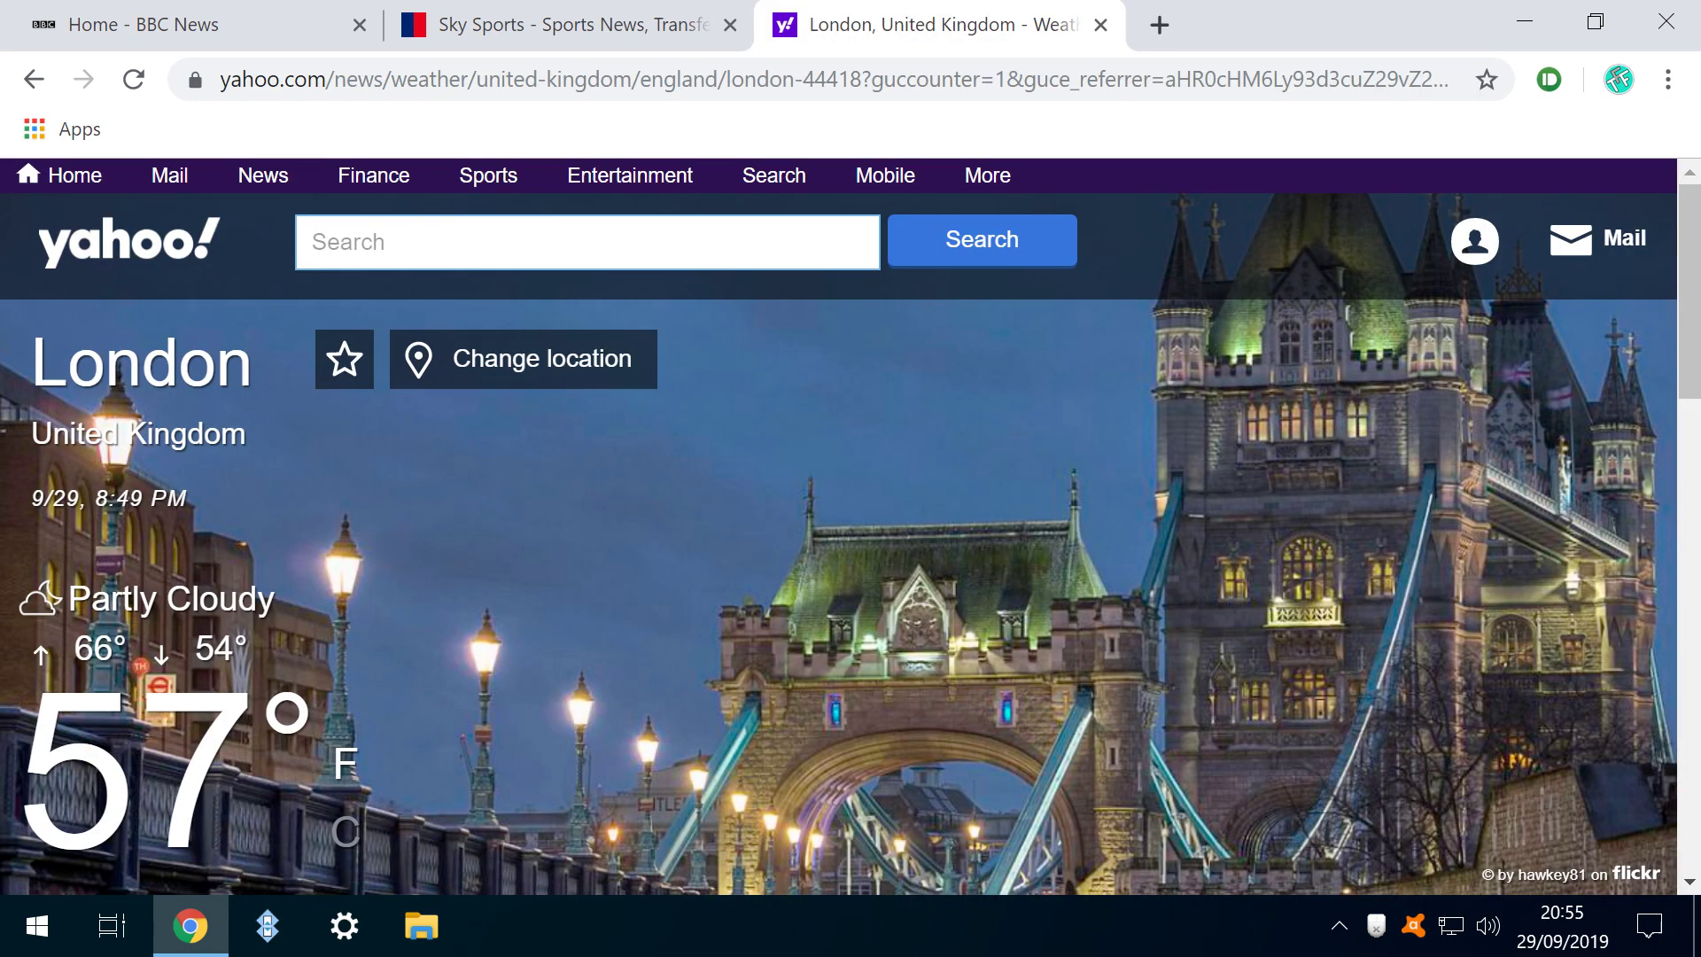
key(ctrl+w)
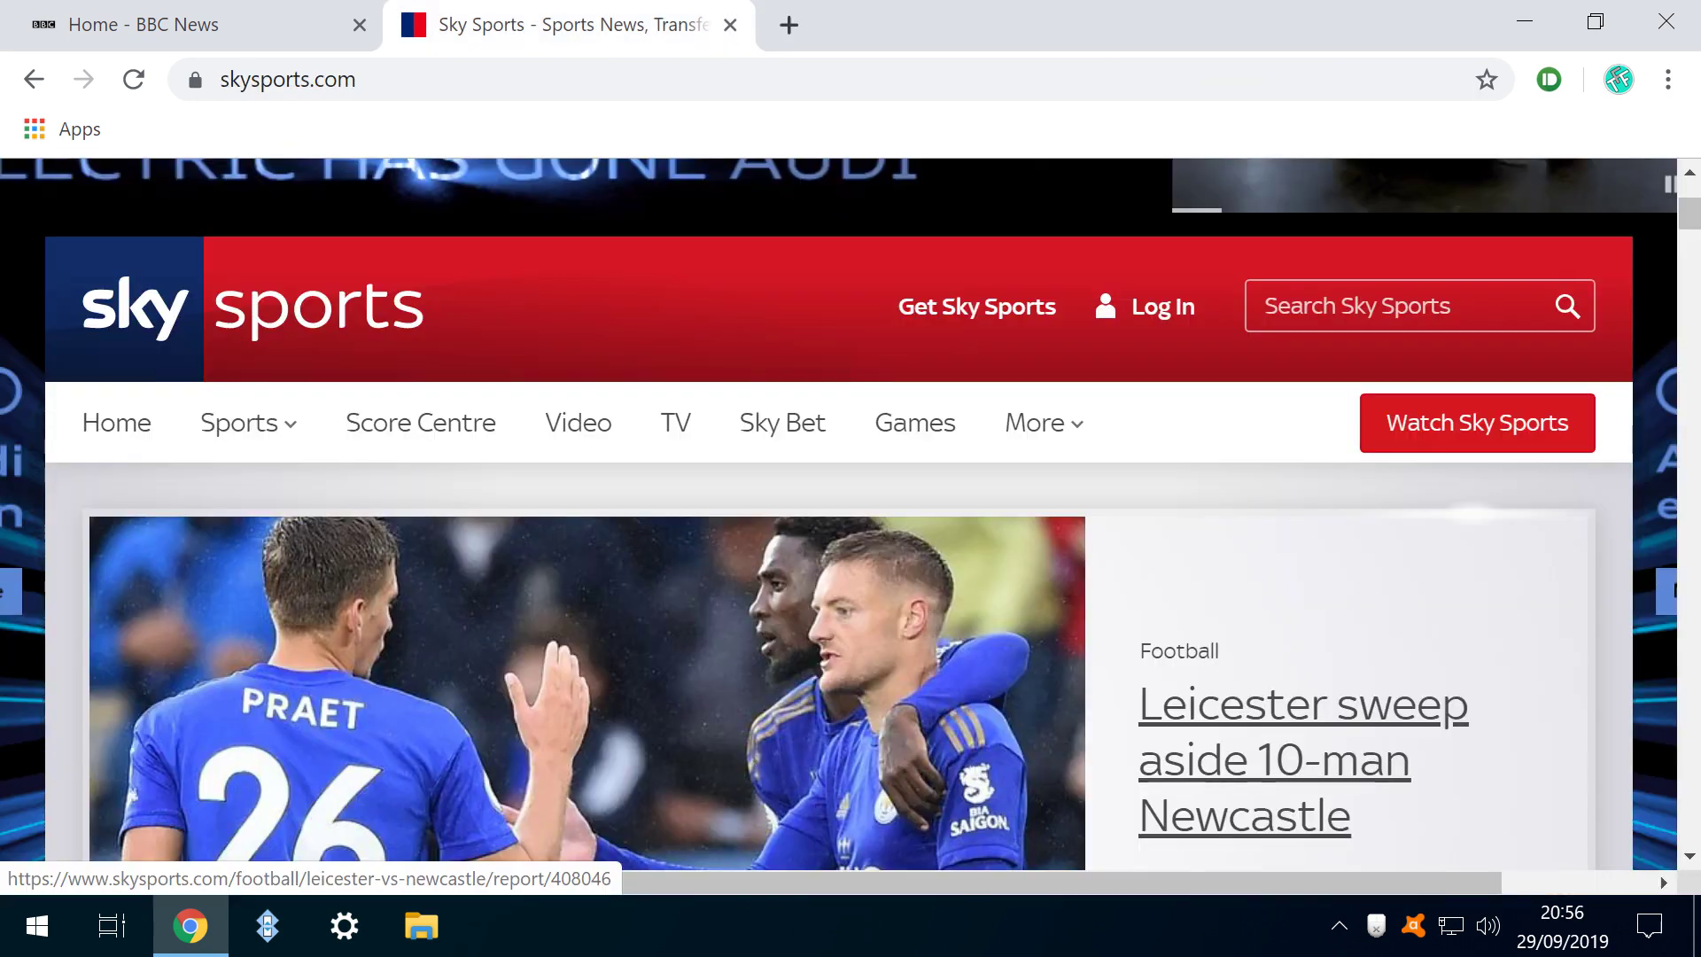
key(ctrl+w)
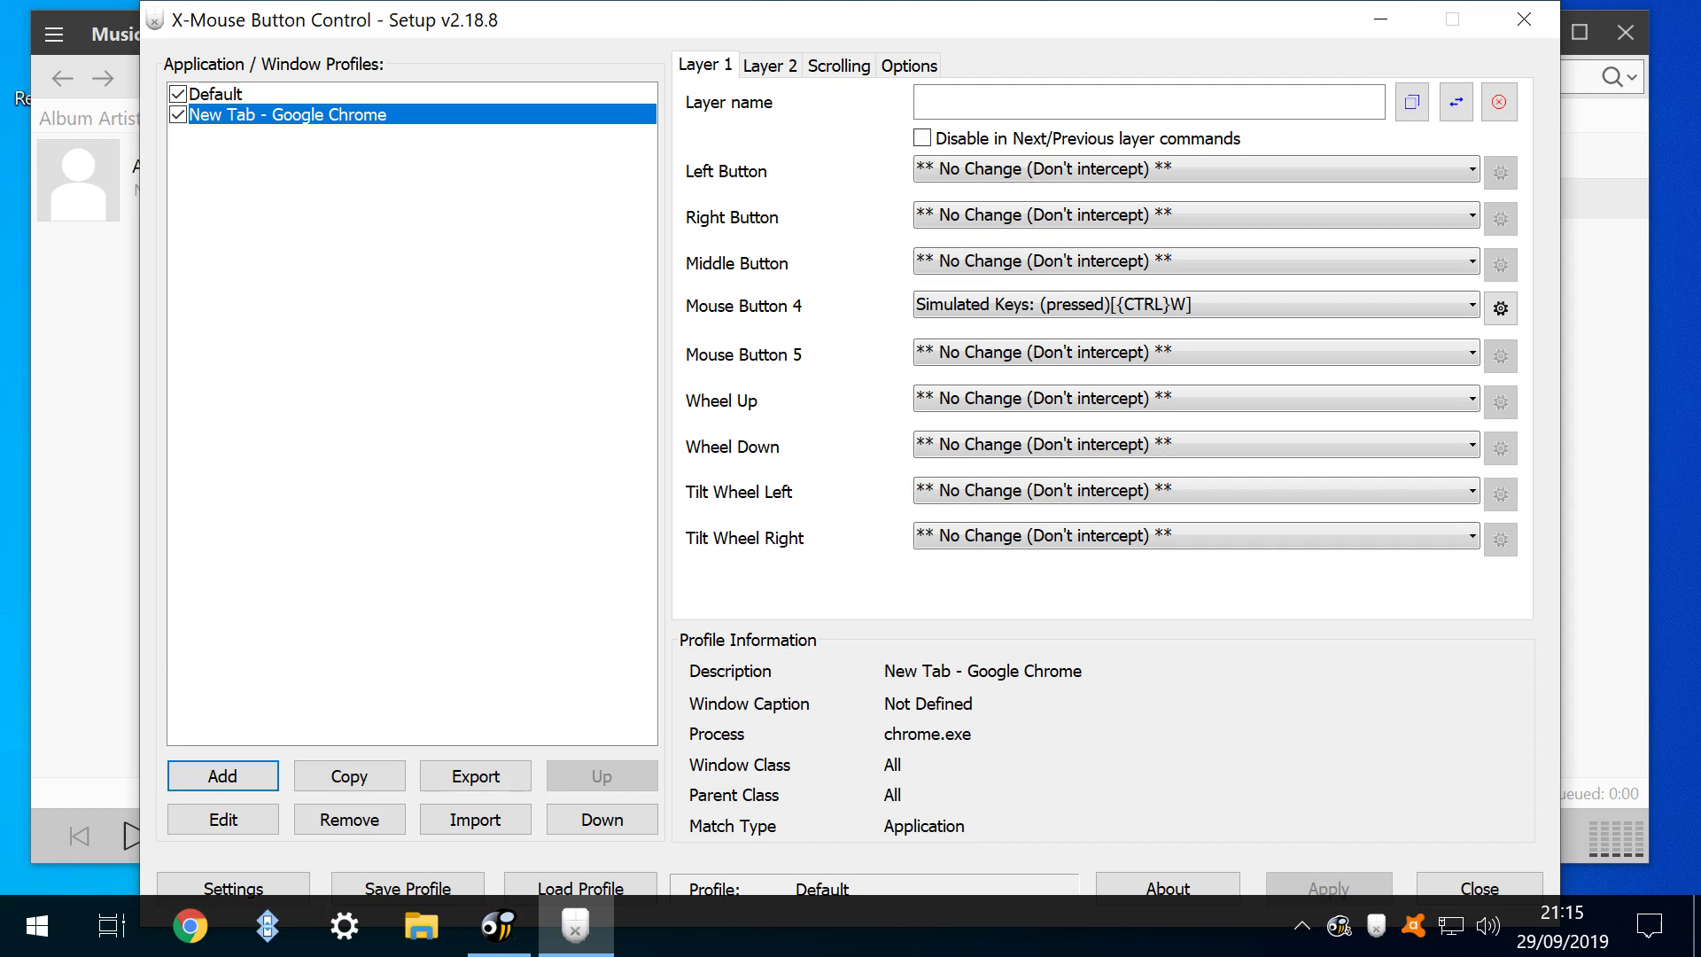
Step: Add a new application profile for musicbee.exe
key(Return)
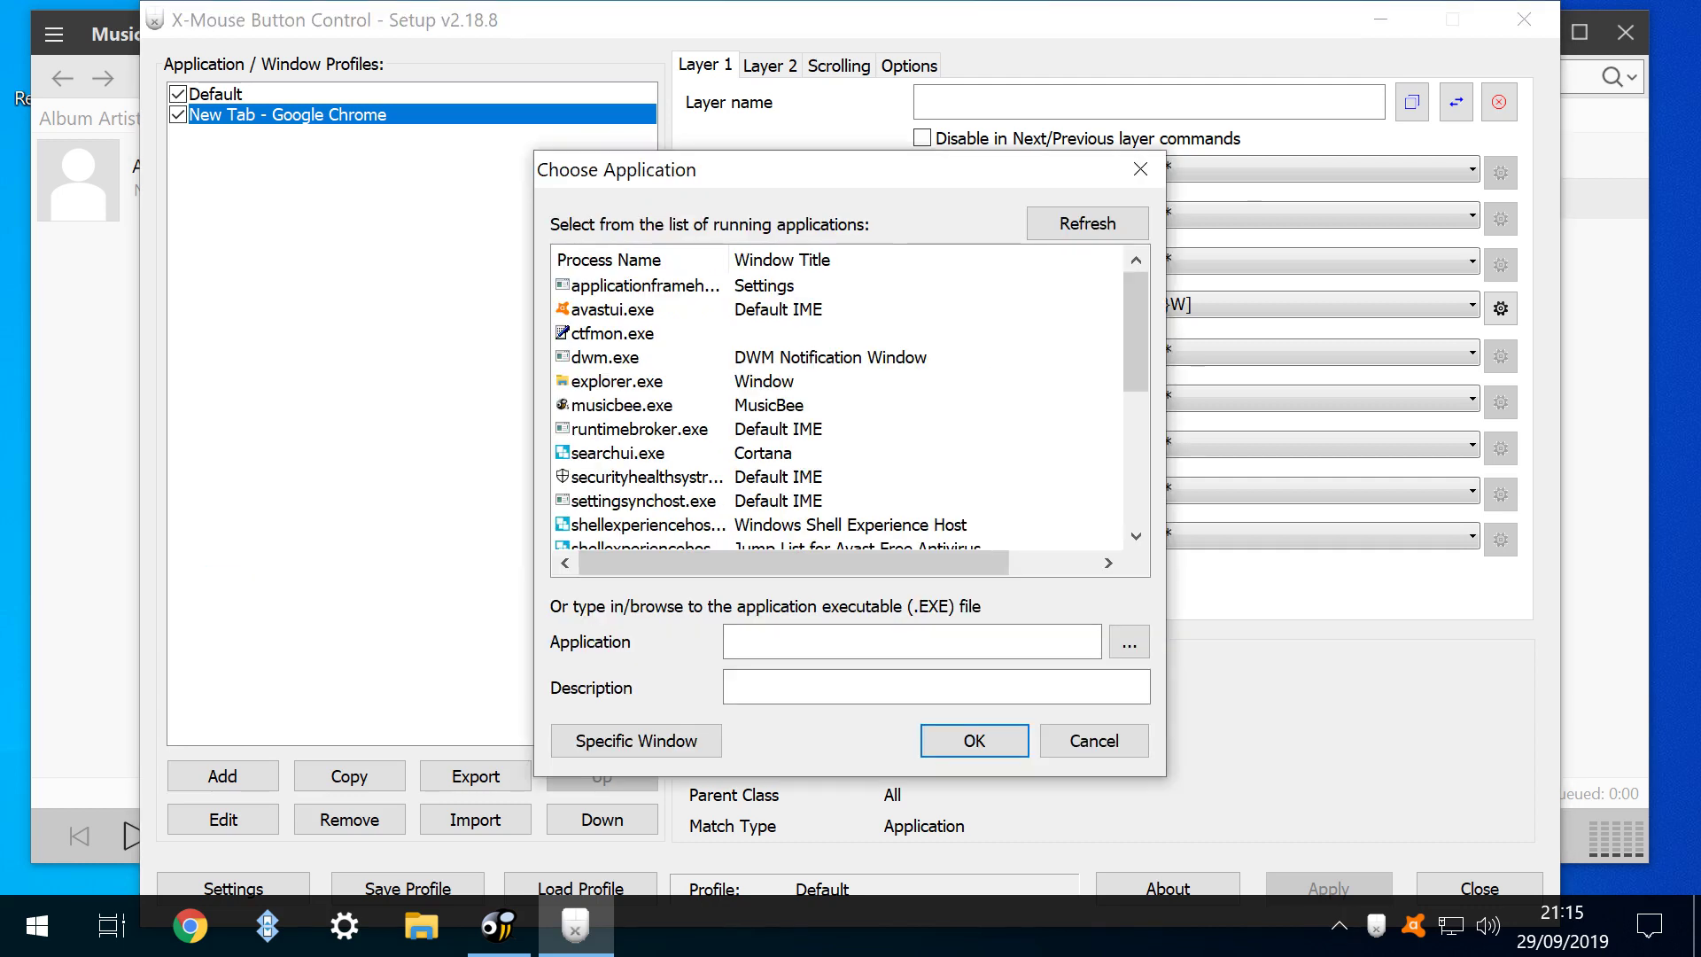
click(620, 405)
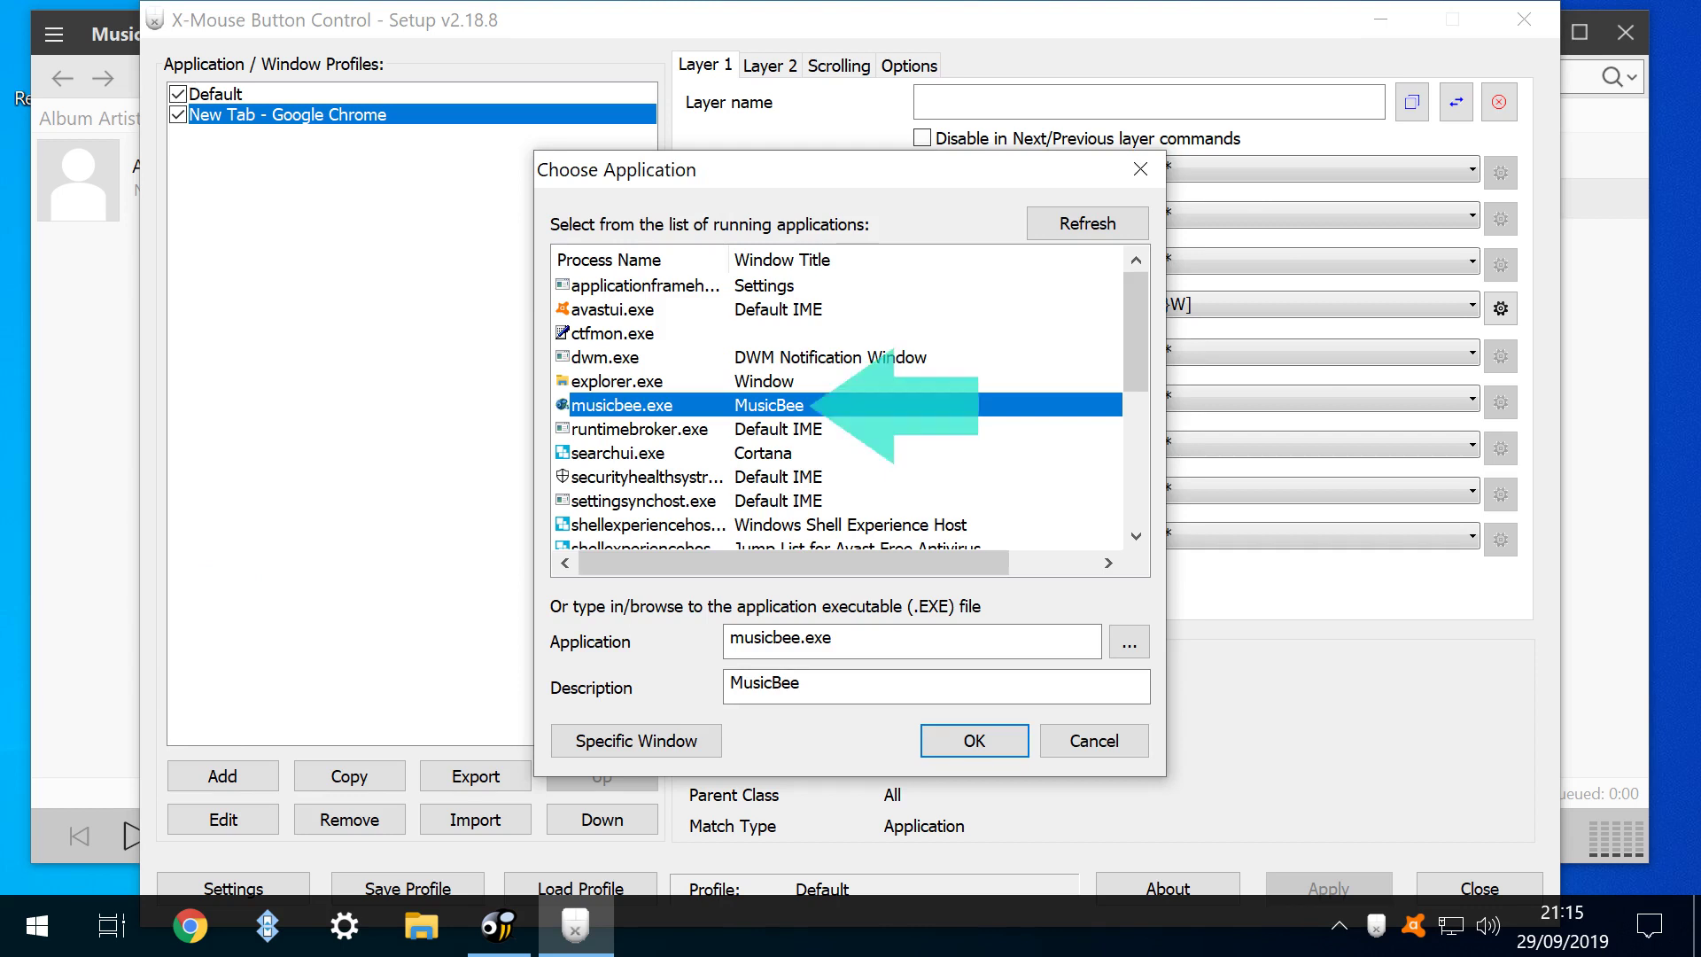
key(Return)
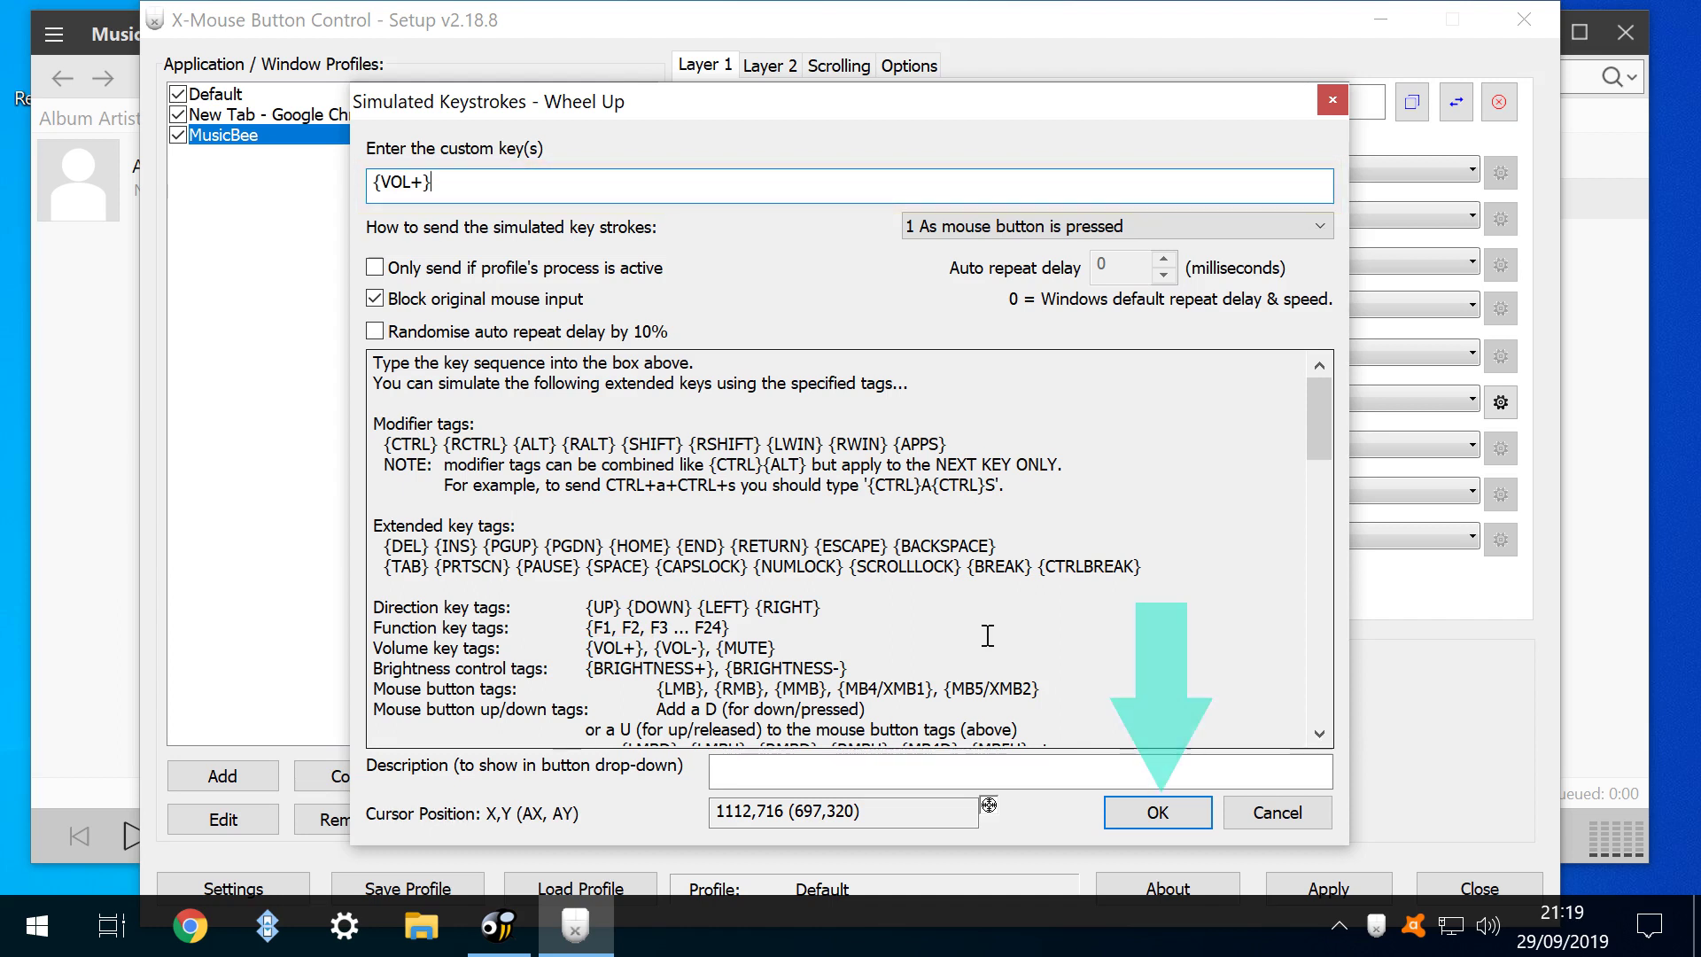
Step: Set Wheel Up to Simulated Keys {VOL+} and Wheel Down to {VOL-}
key(Return)
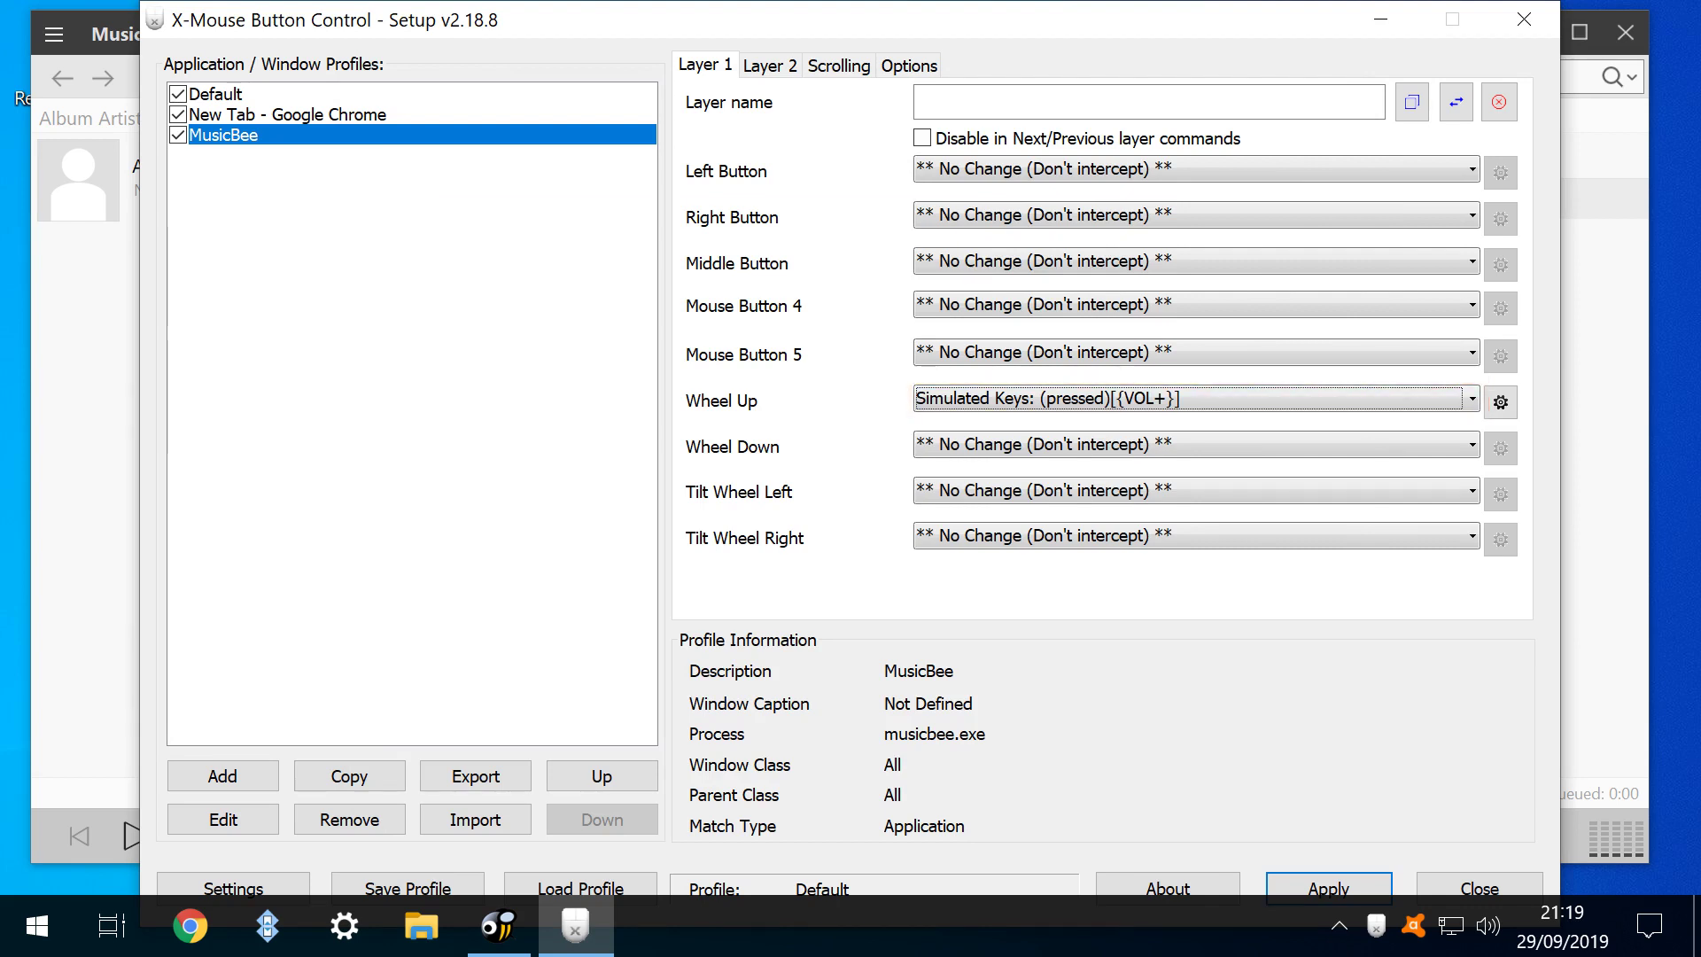
click(1196, 444)
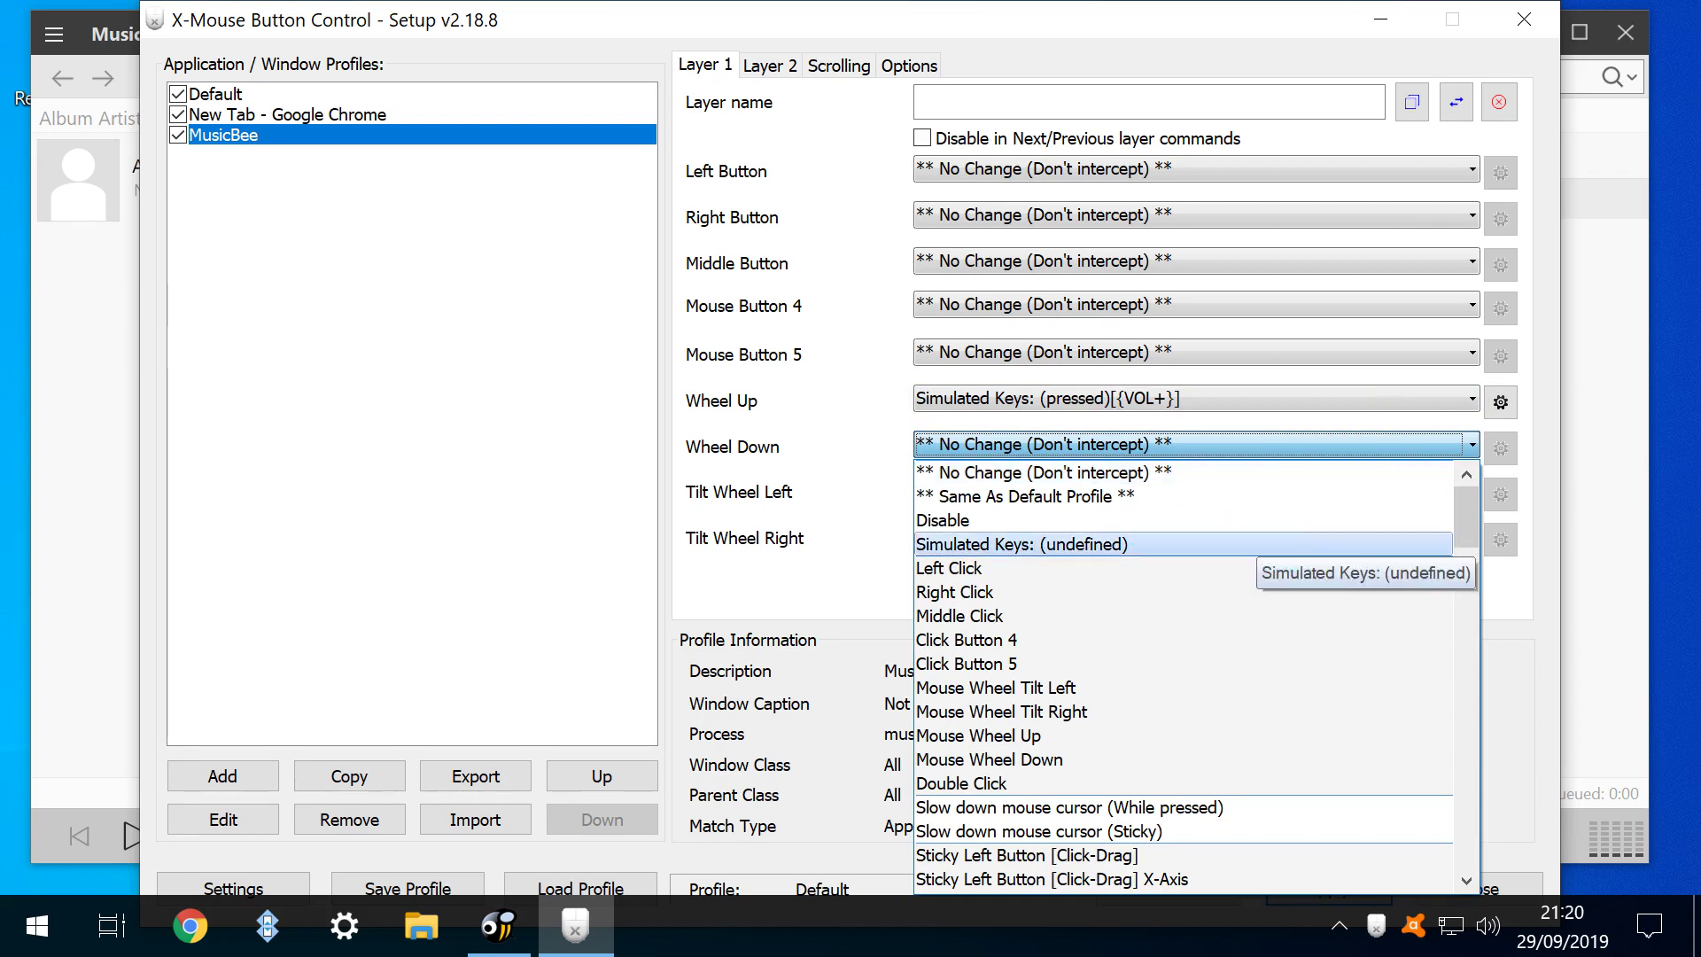
click(1021, 544)
text({VOL-})
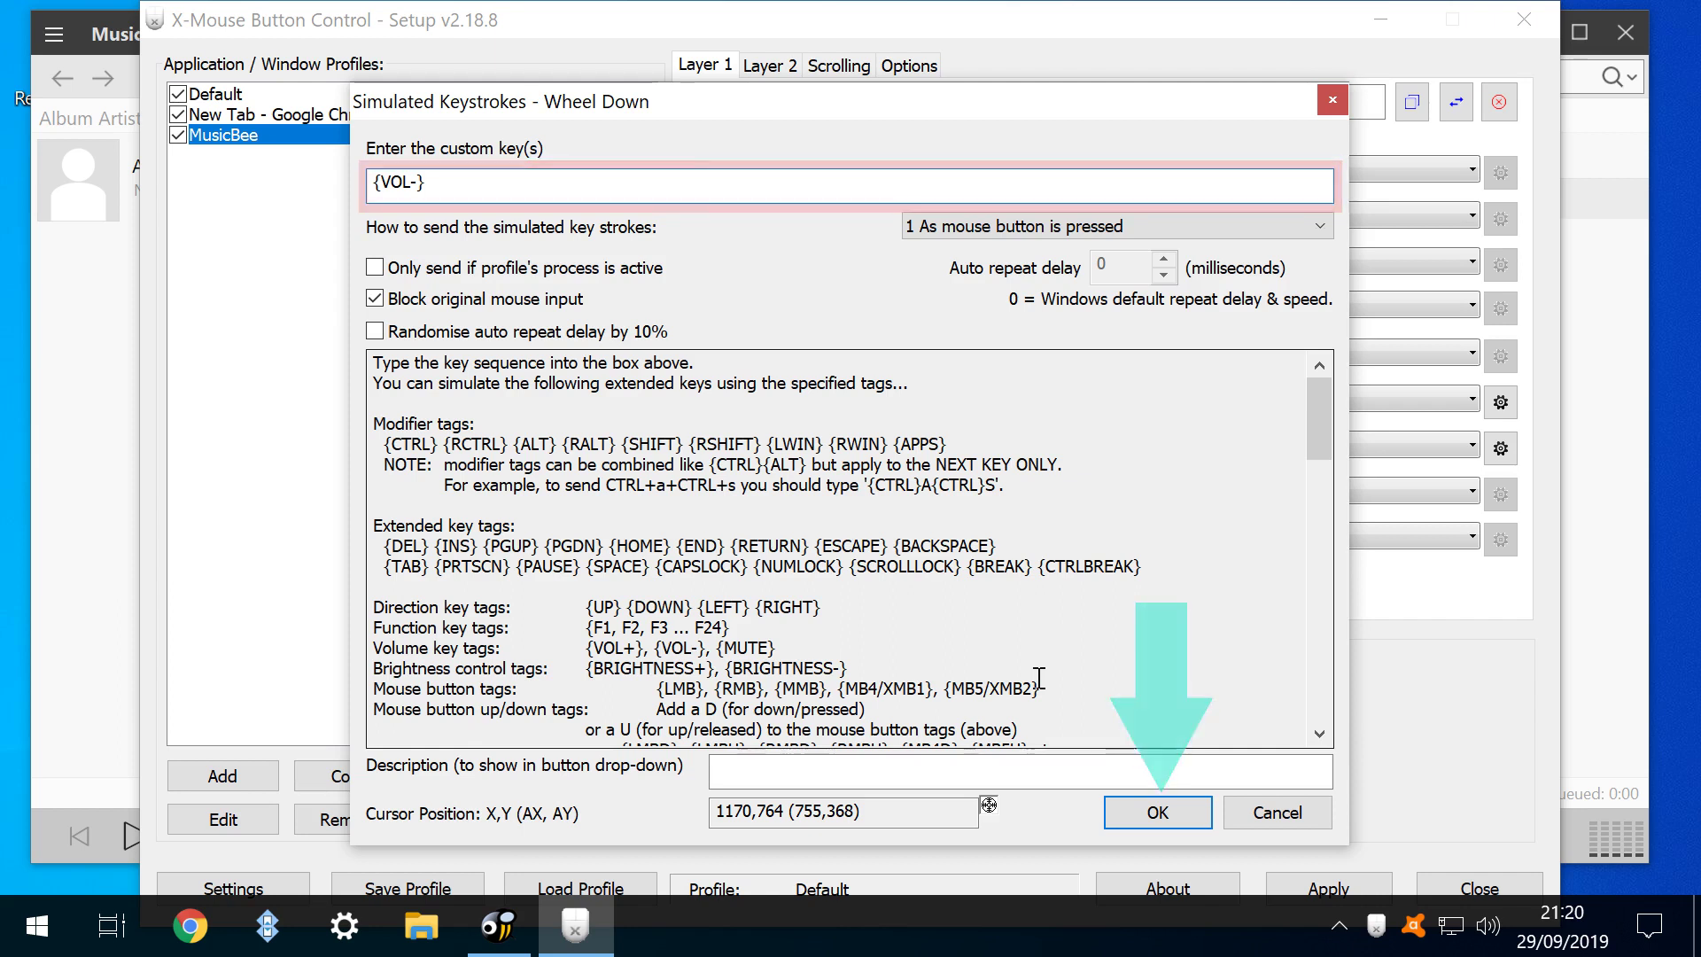
click(1158, 813)
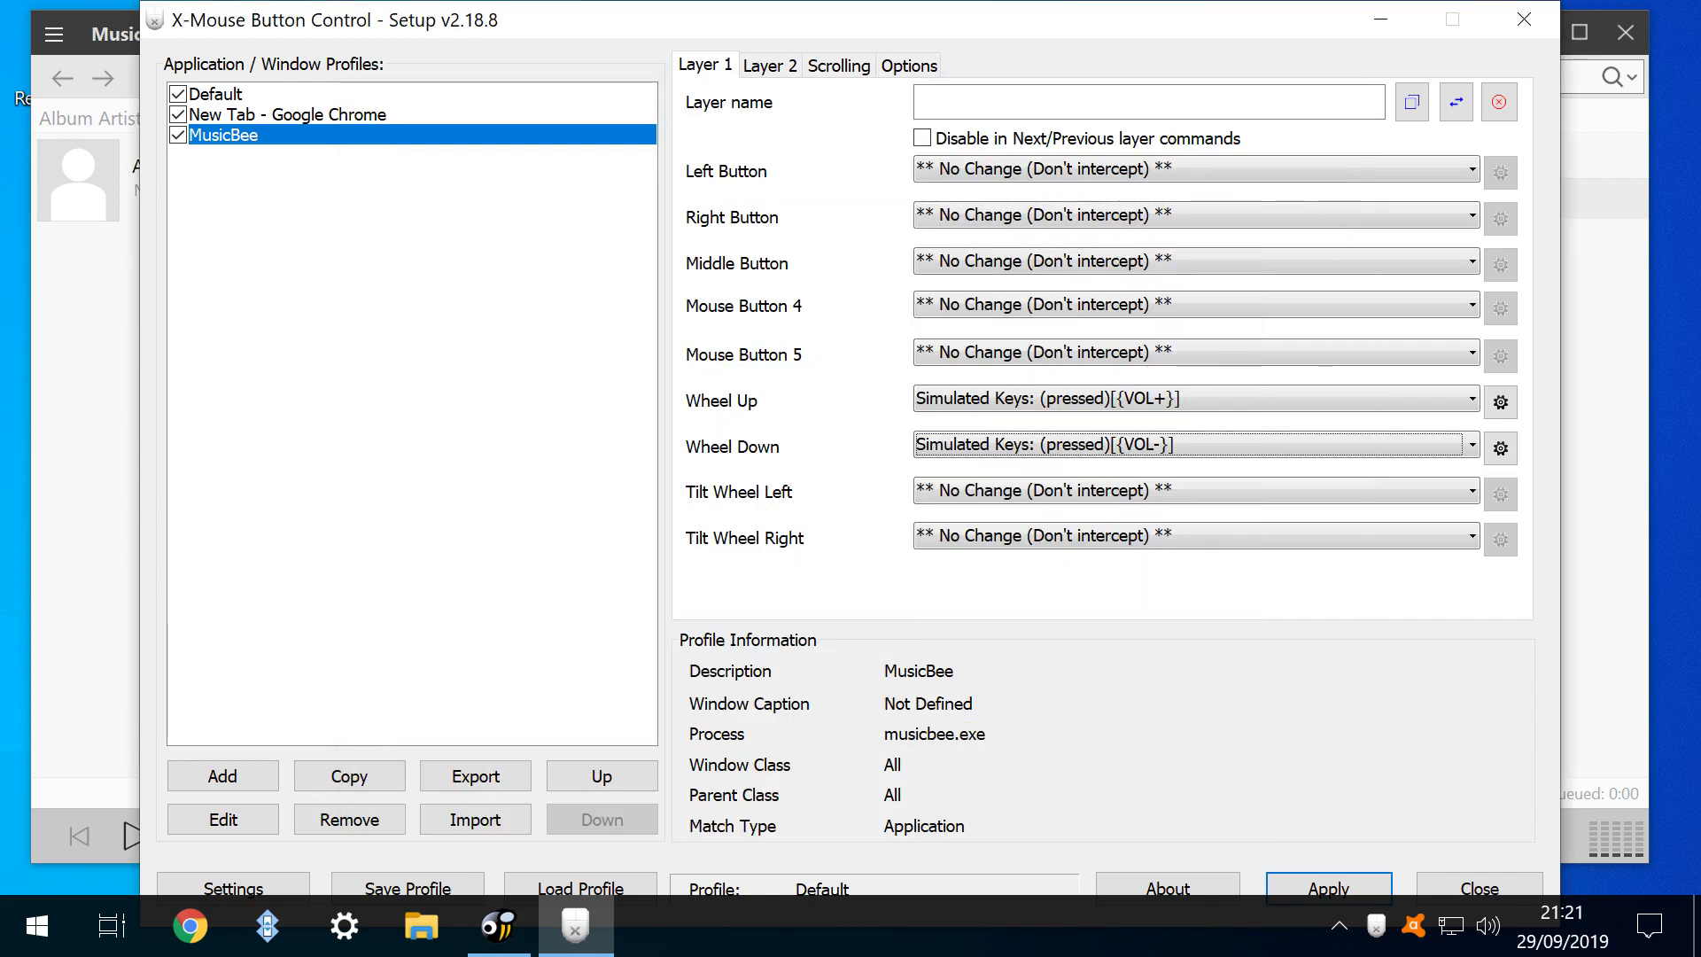
Step: Apply the MusicBee settings, then scroll the wheel up and down to test the volume
key(Return)
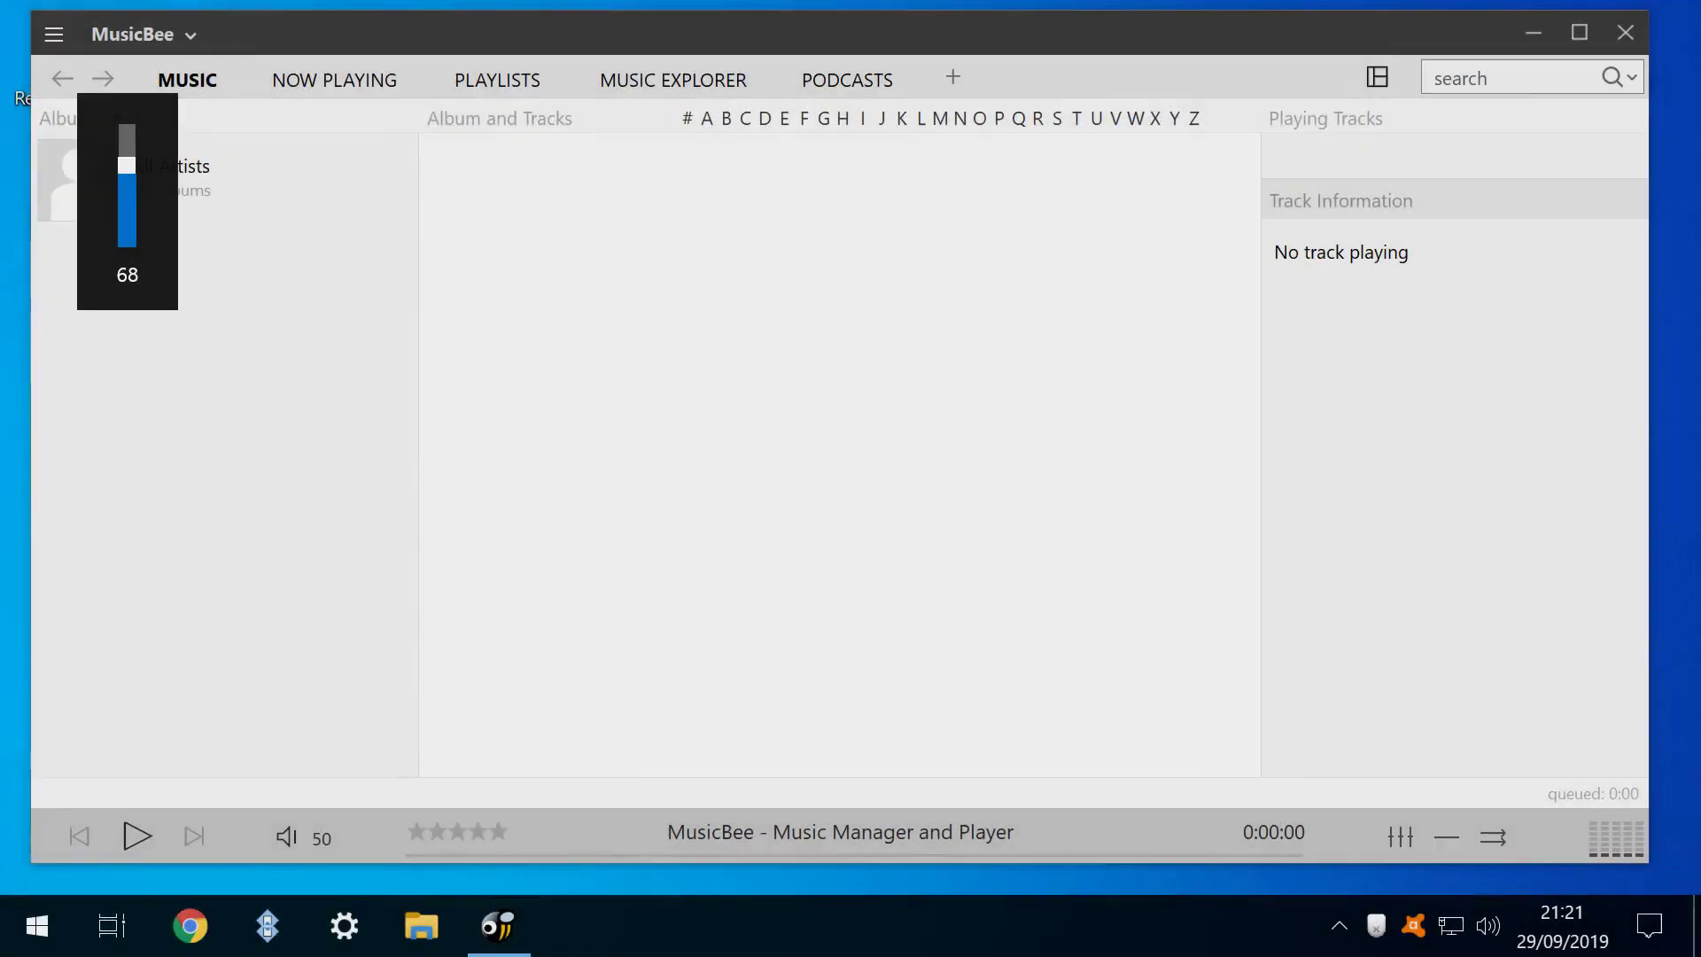
scroll(839, 434, up, 1)
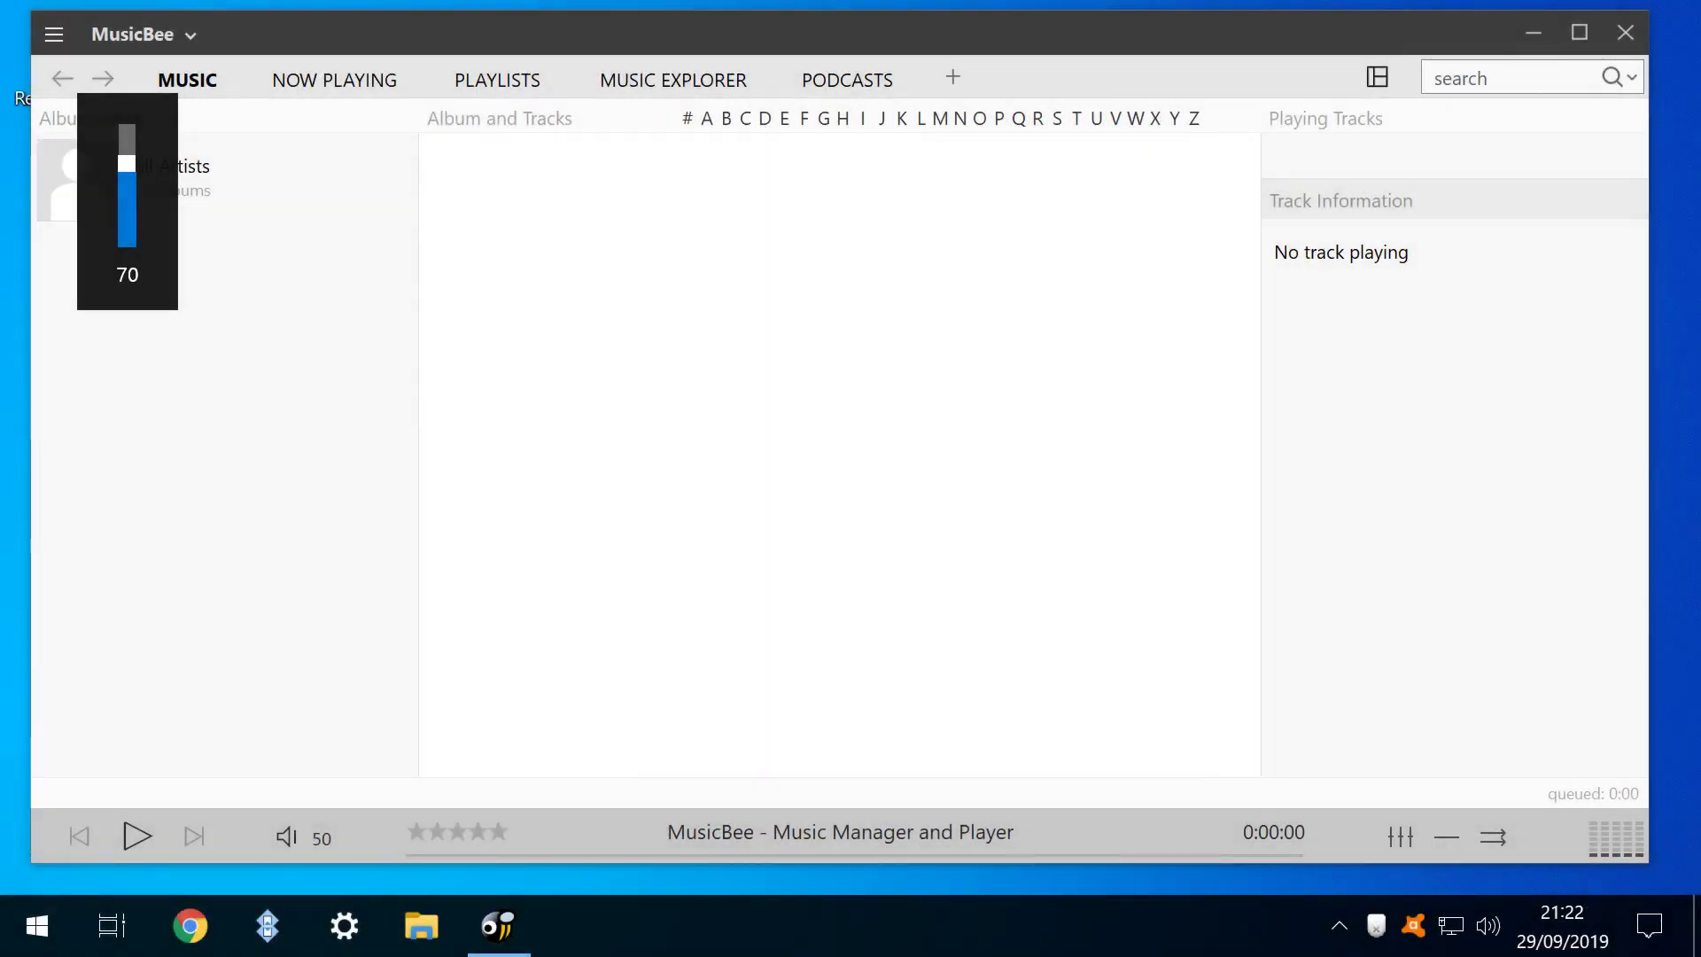
scroll(839, 434, up, 1)
scroll(839, 434, down, 2)
scroll(128, 201, down, 2)
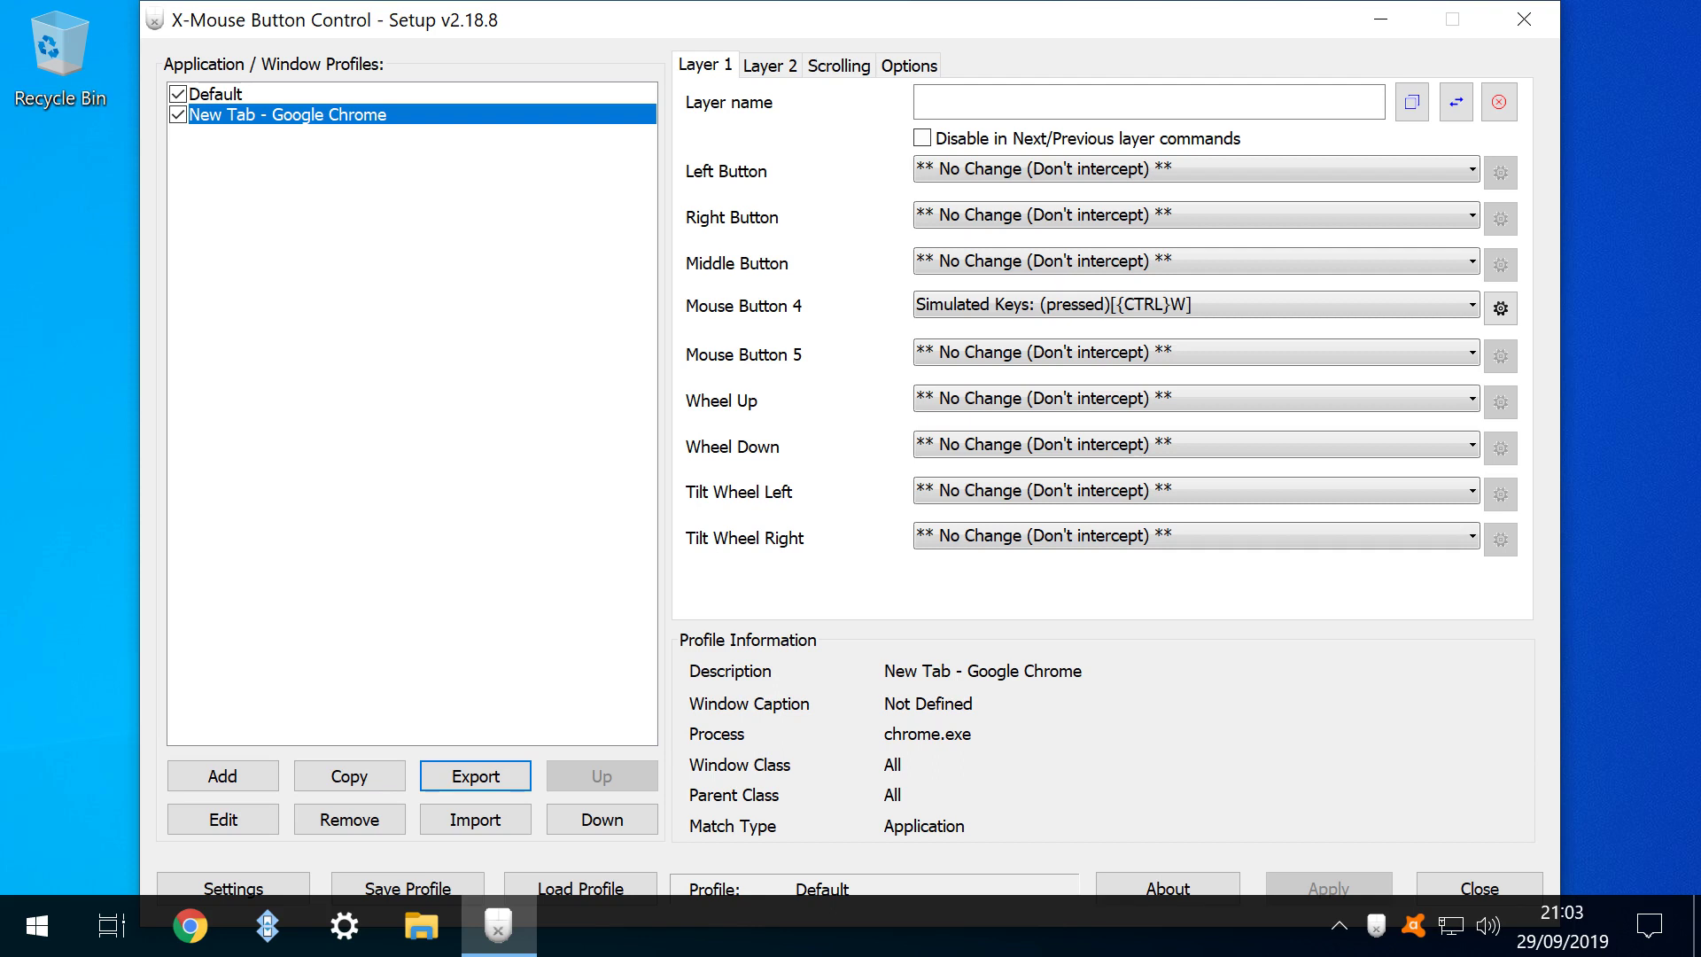
Step: Preview exporting the Chrome profile to a file, then importing a saved profile file
key(Return)
click(475, 819)
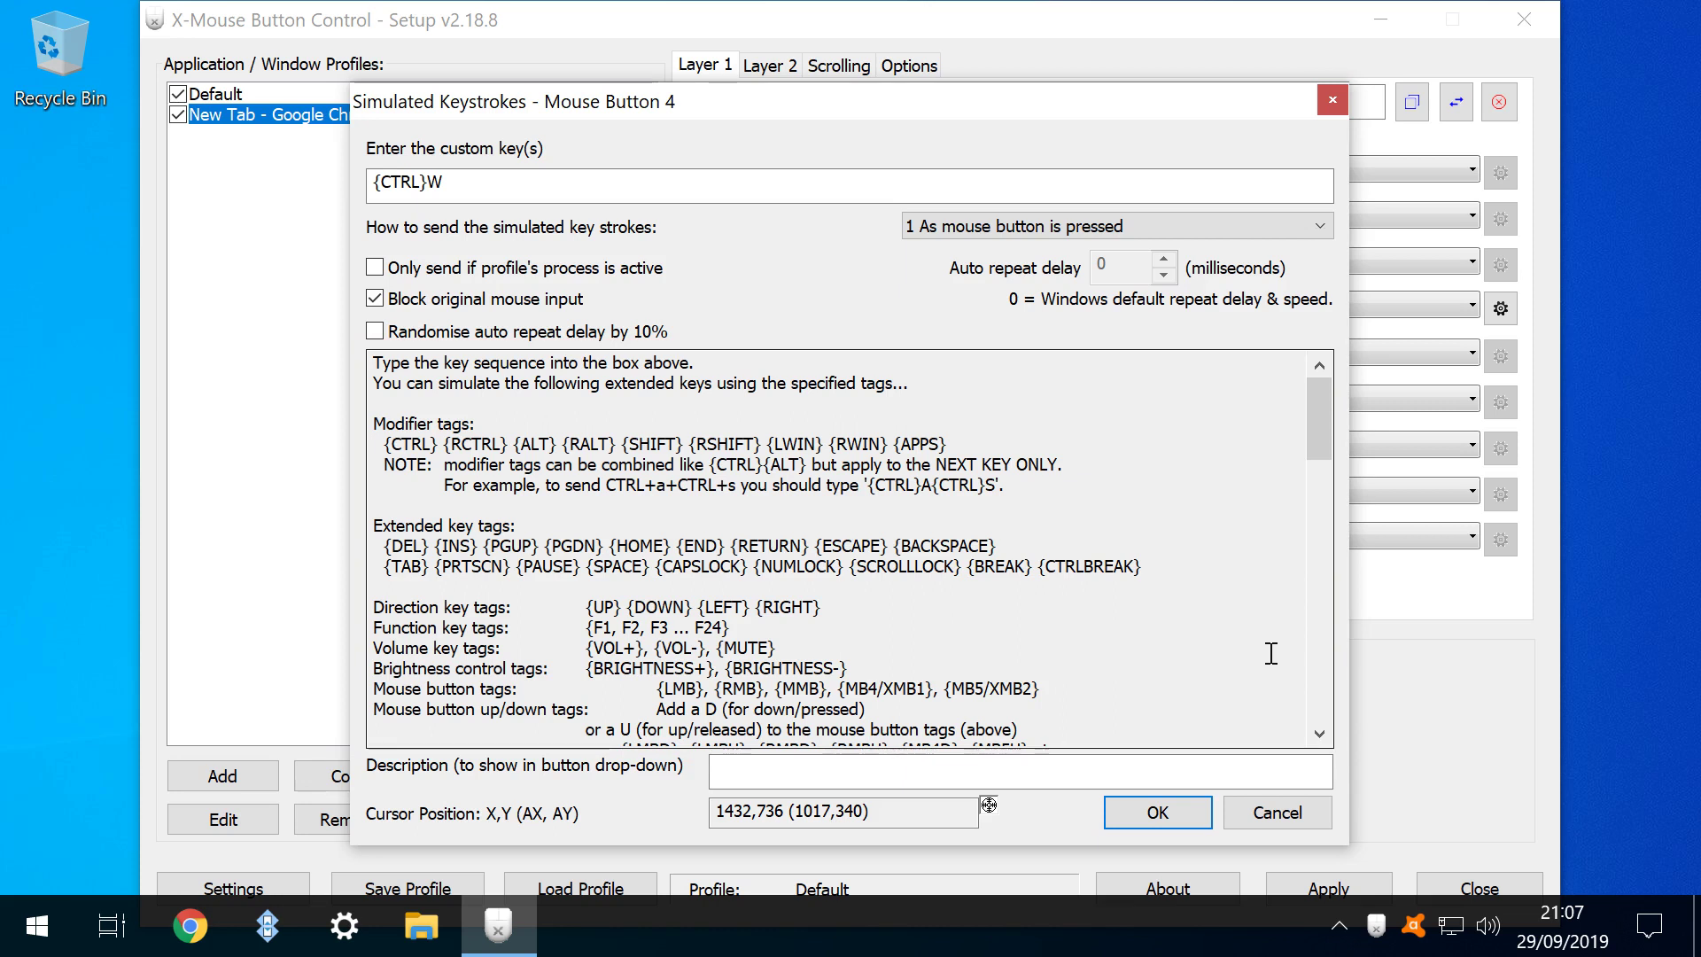
Step: Scroll through the Simulated Keystrokes tag reference for Mouse Button 4's {CTRL}W setting
scroll(1174, 639, down, 6)
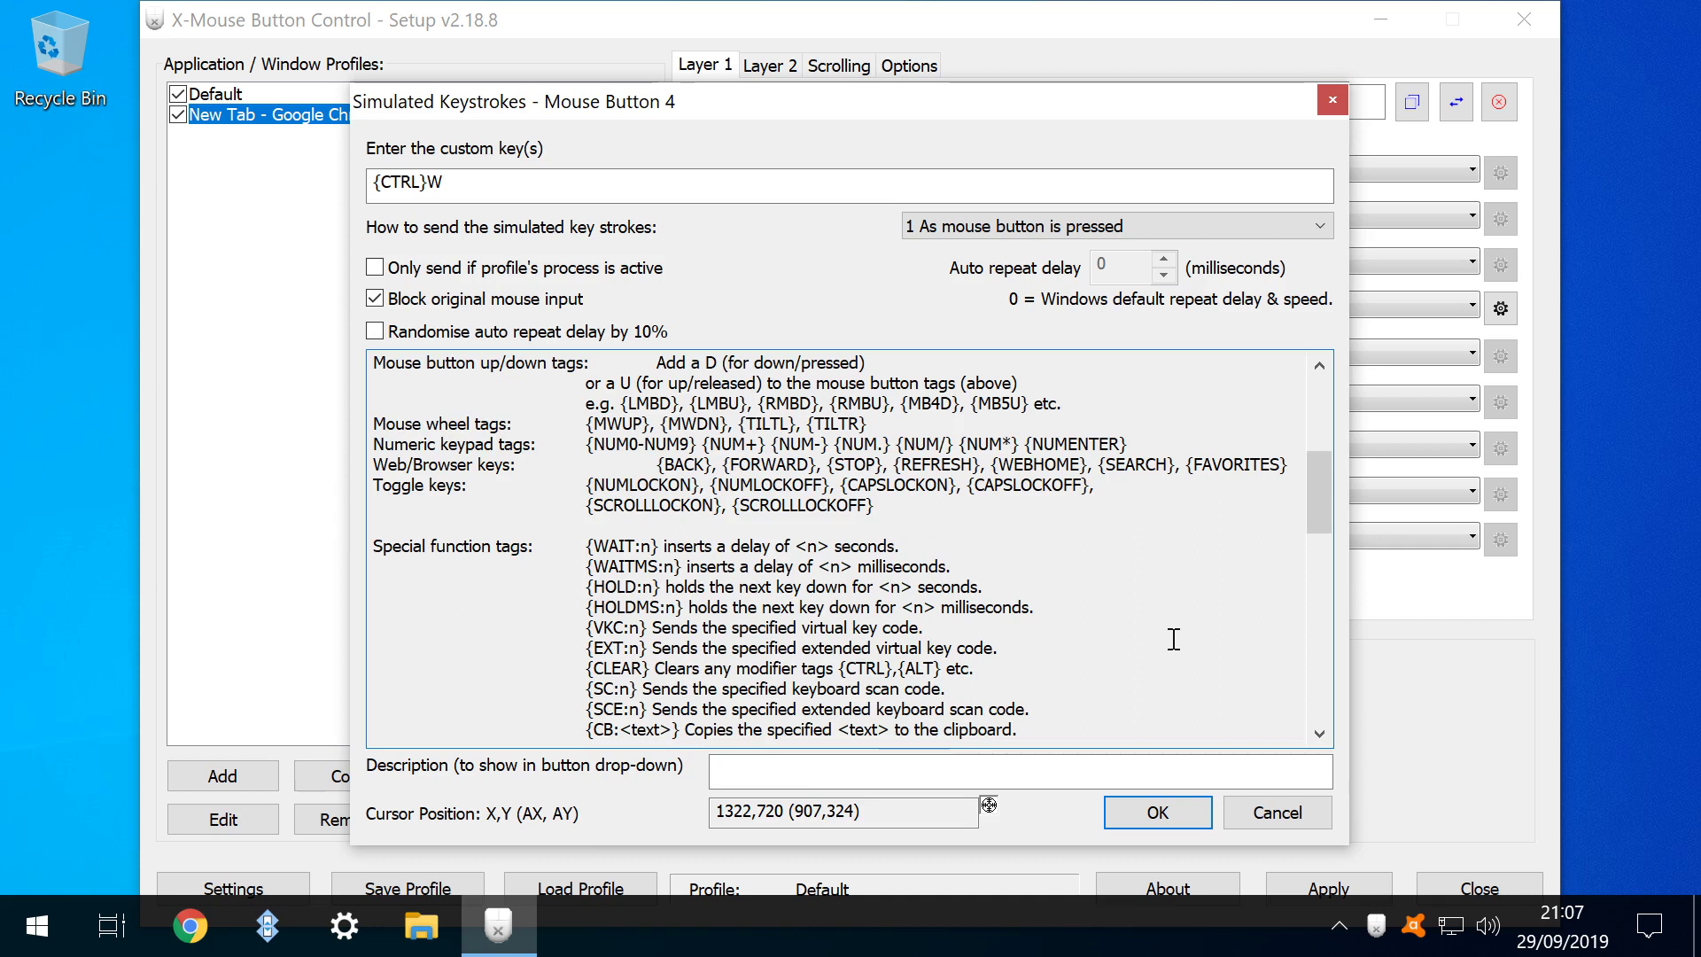
scroll(1174, 638, down, 6)
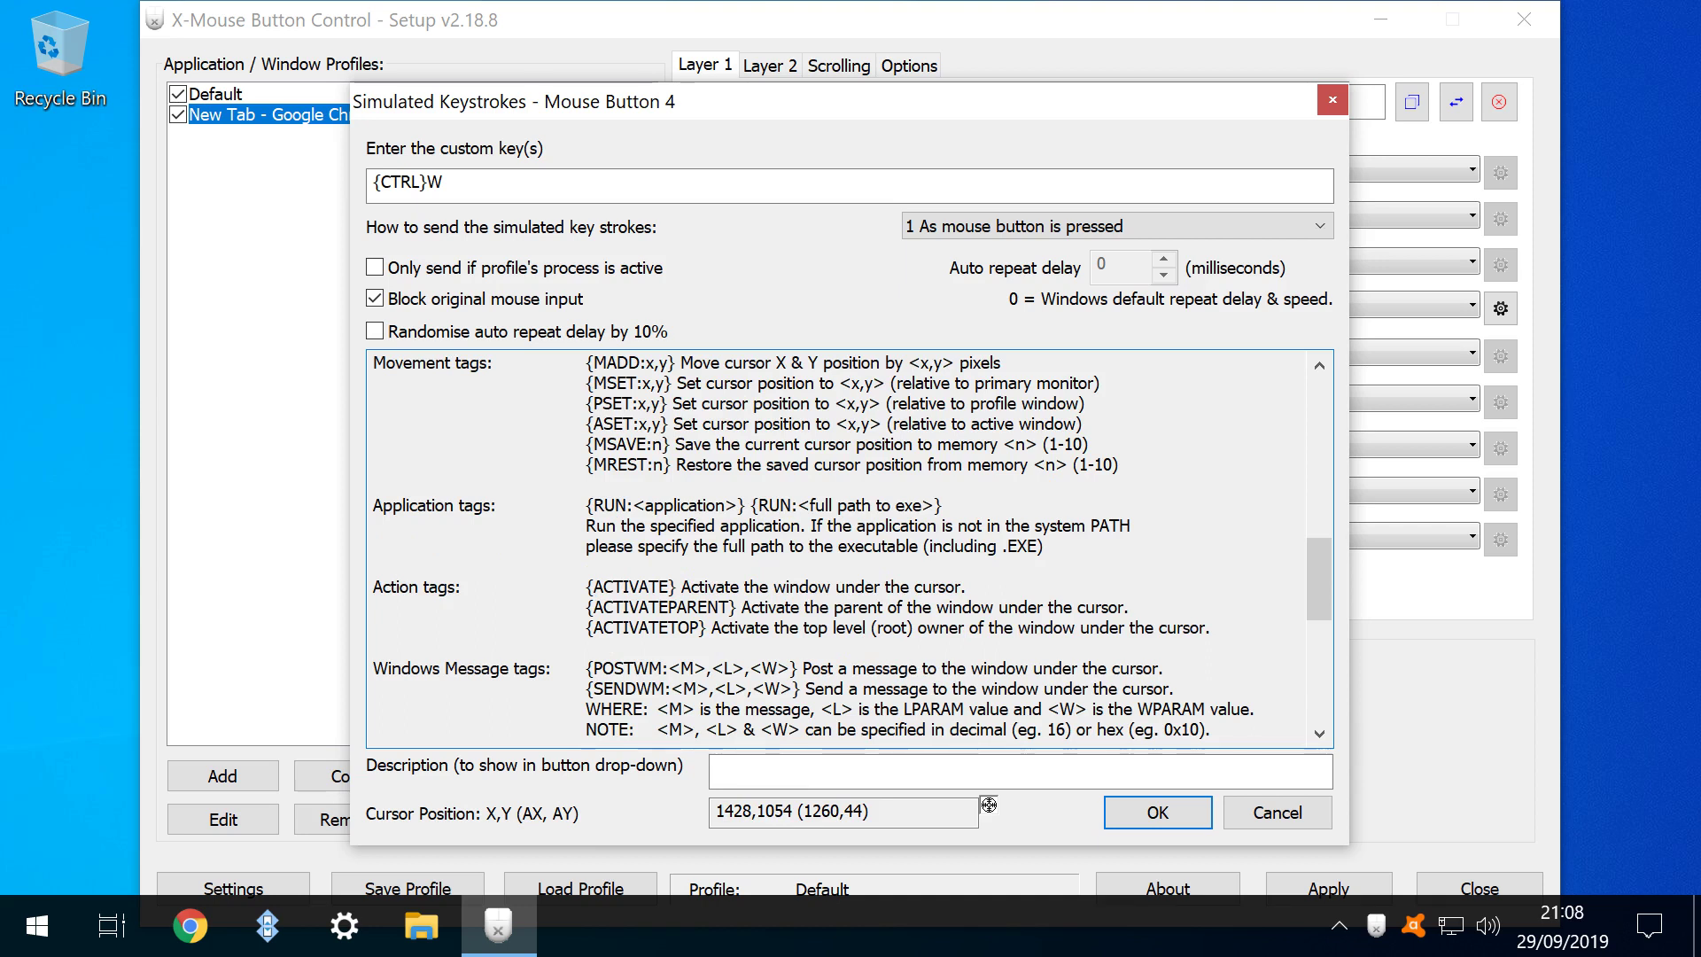
scroll(838, 549, down, 6)
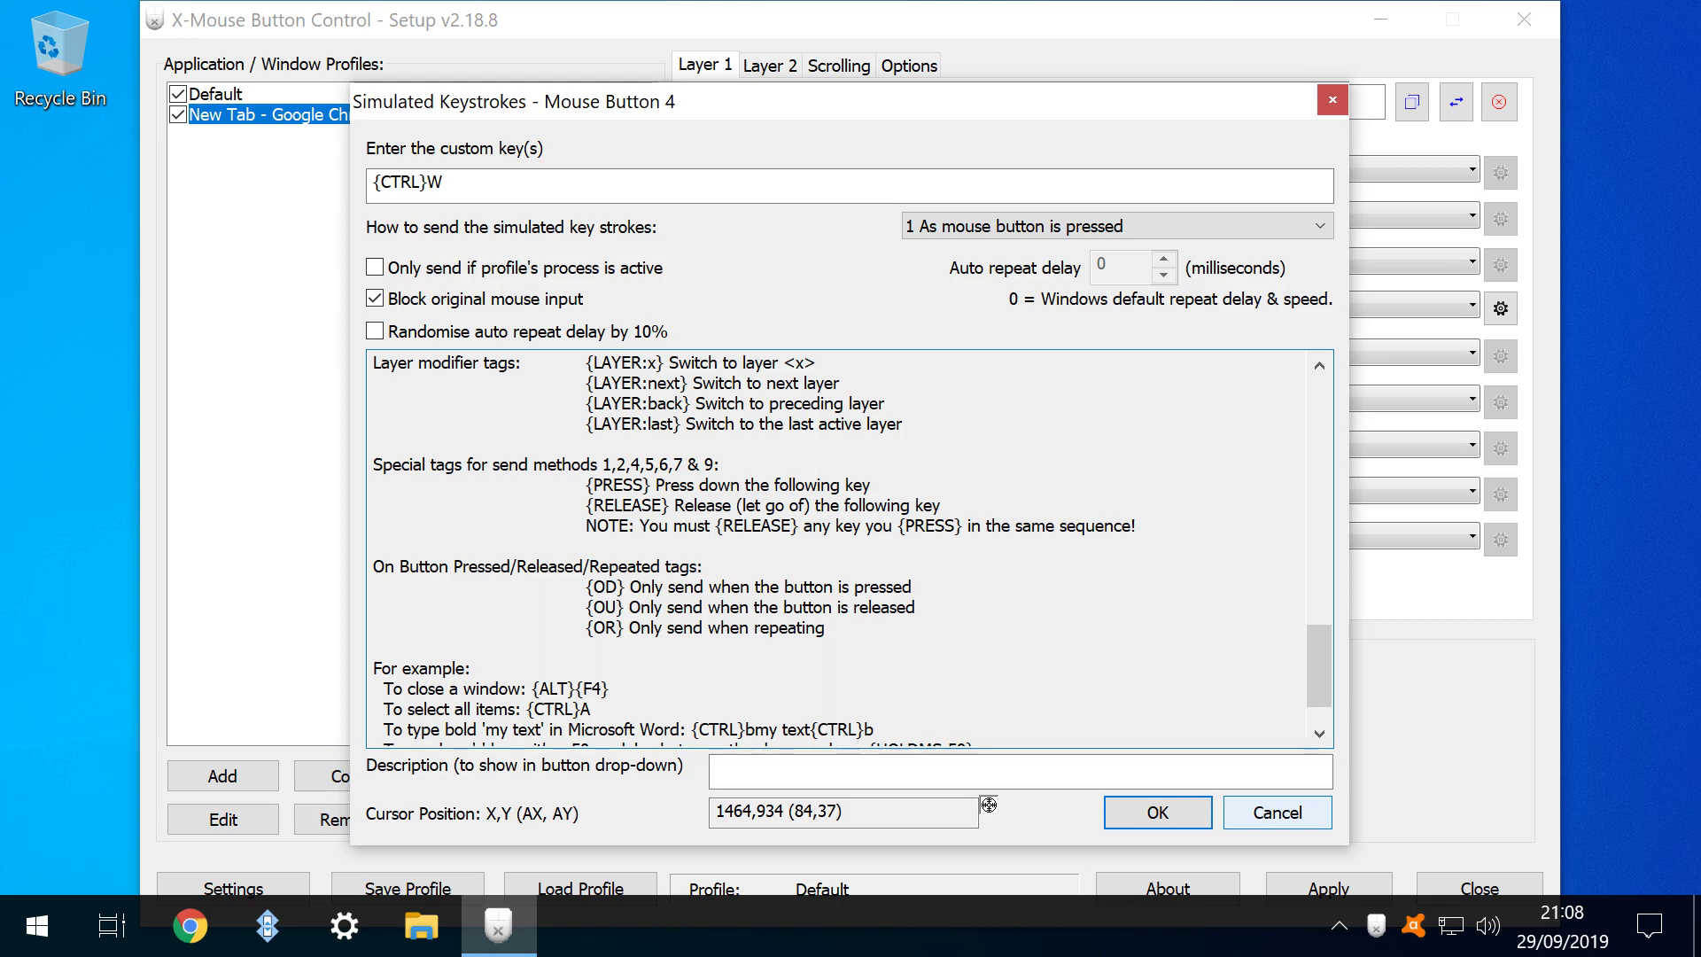
scroll(1240, 615, down, 1)
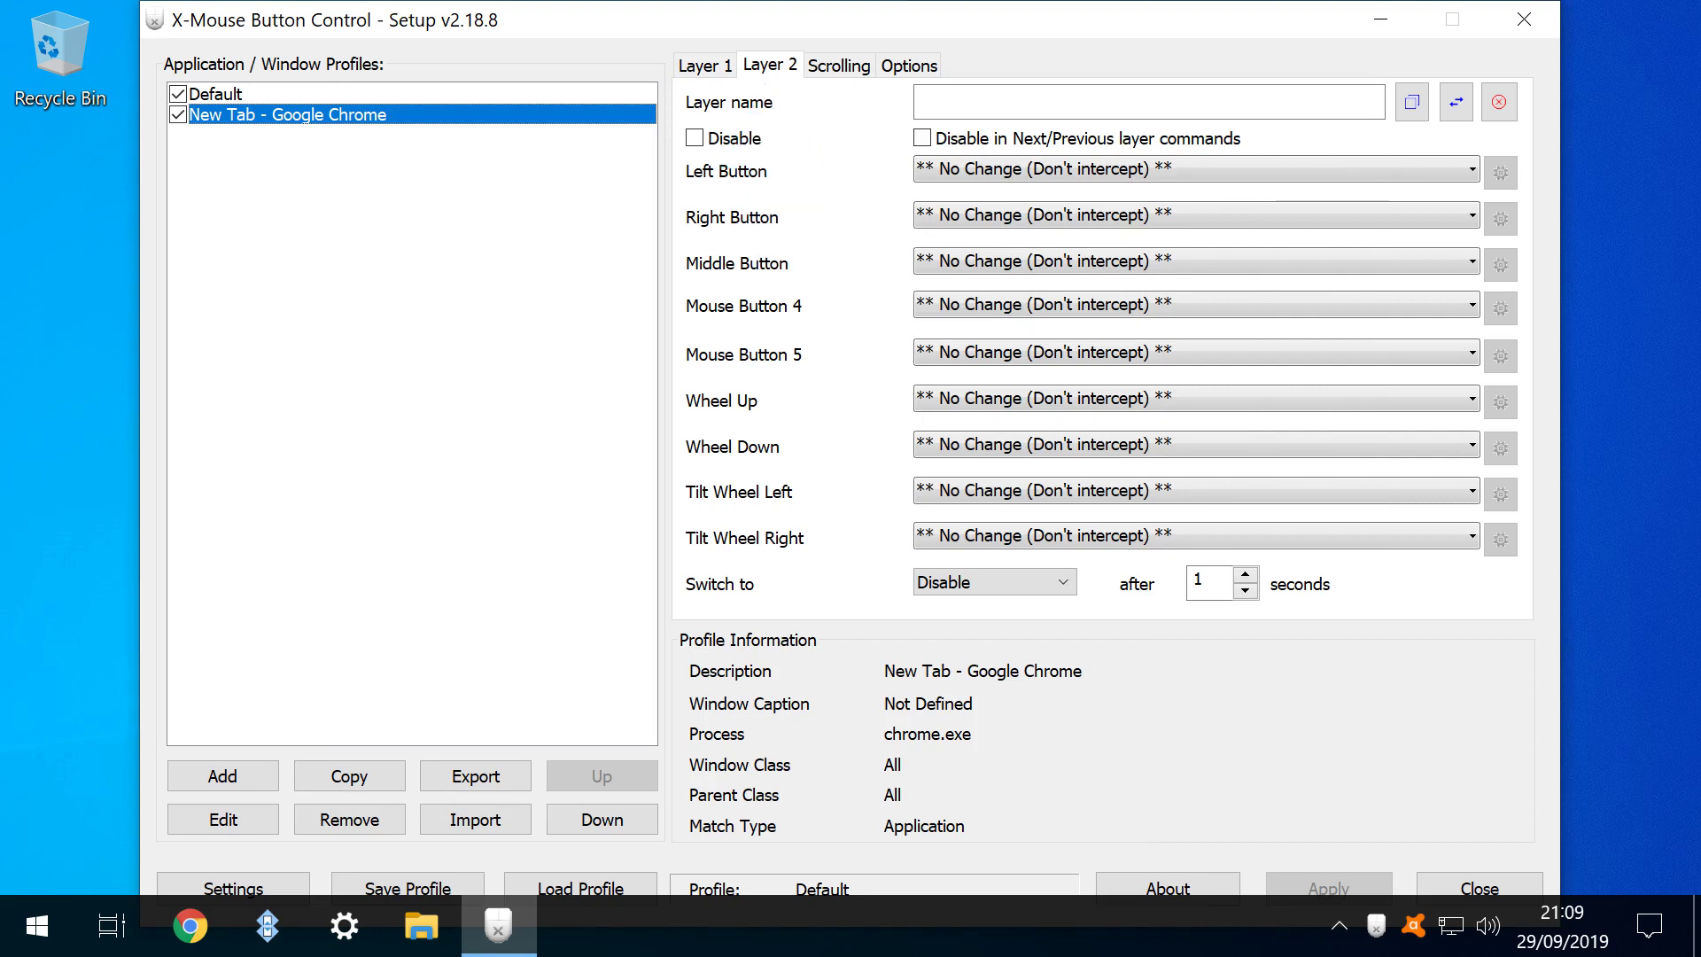
Step: View the Chrome profile's Scrolling settings, then its Options with axis-locking modifier keys
click(839, 65)
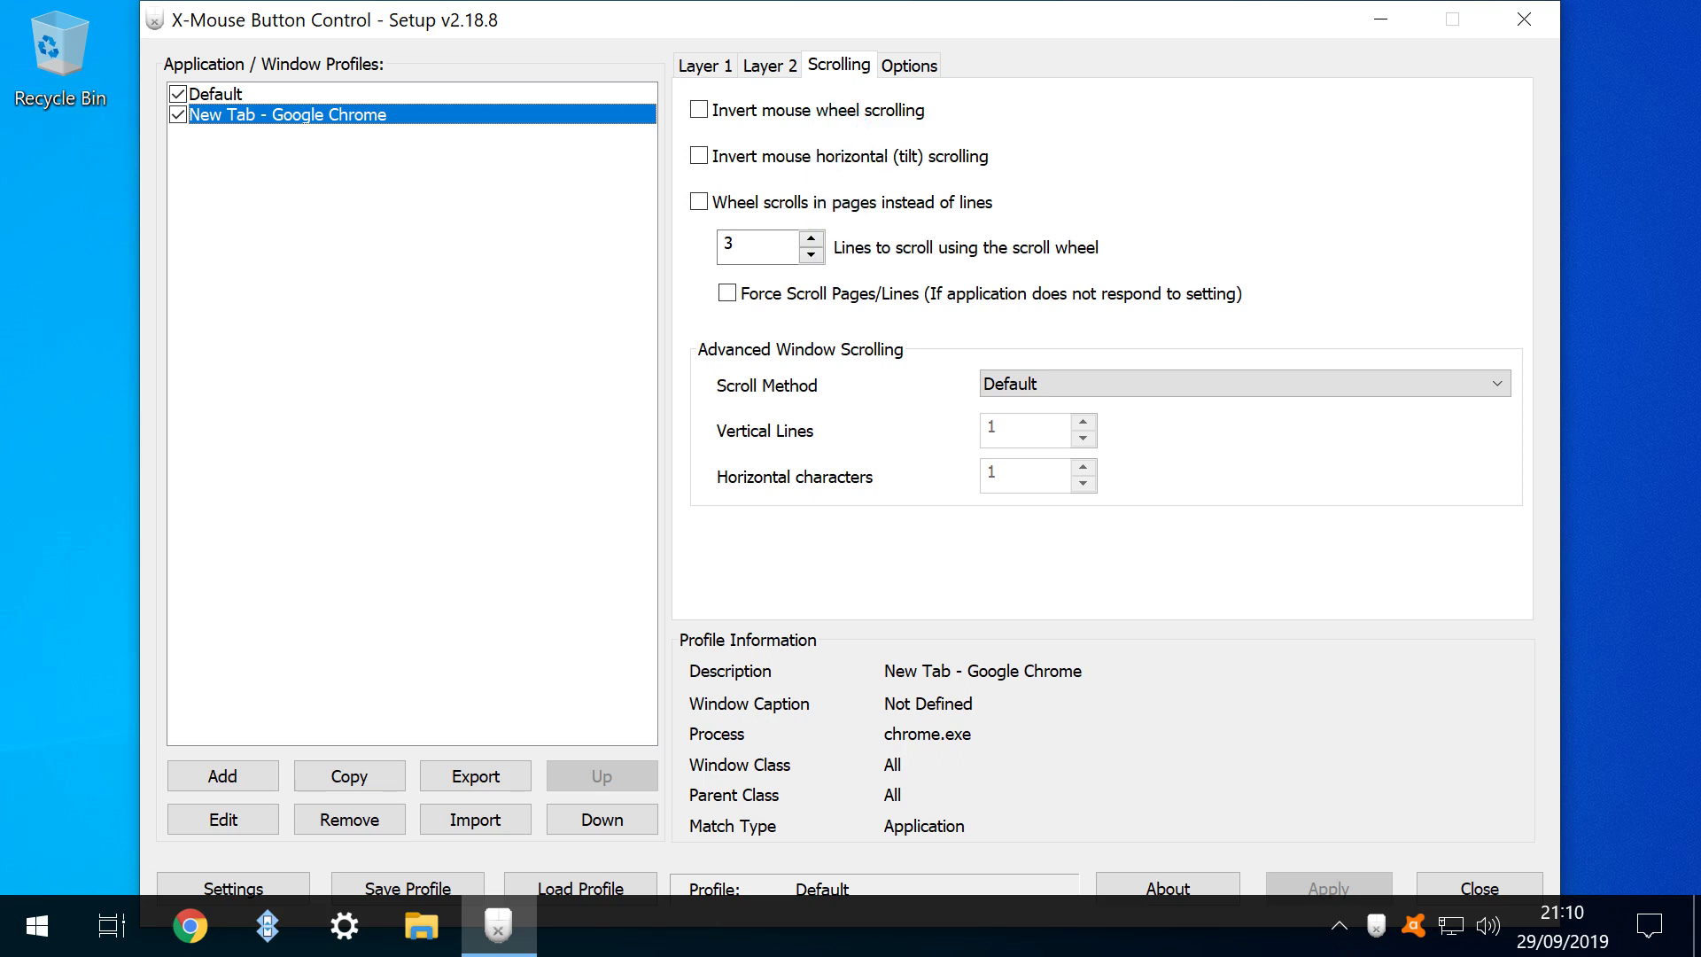
click(909, 64)
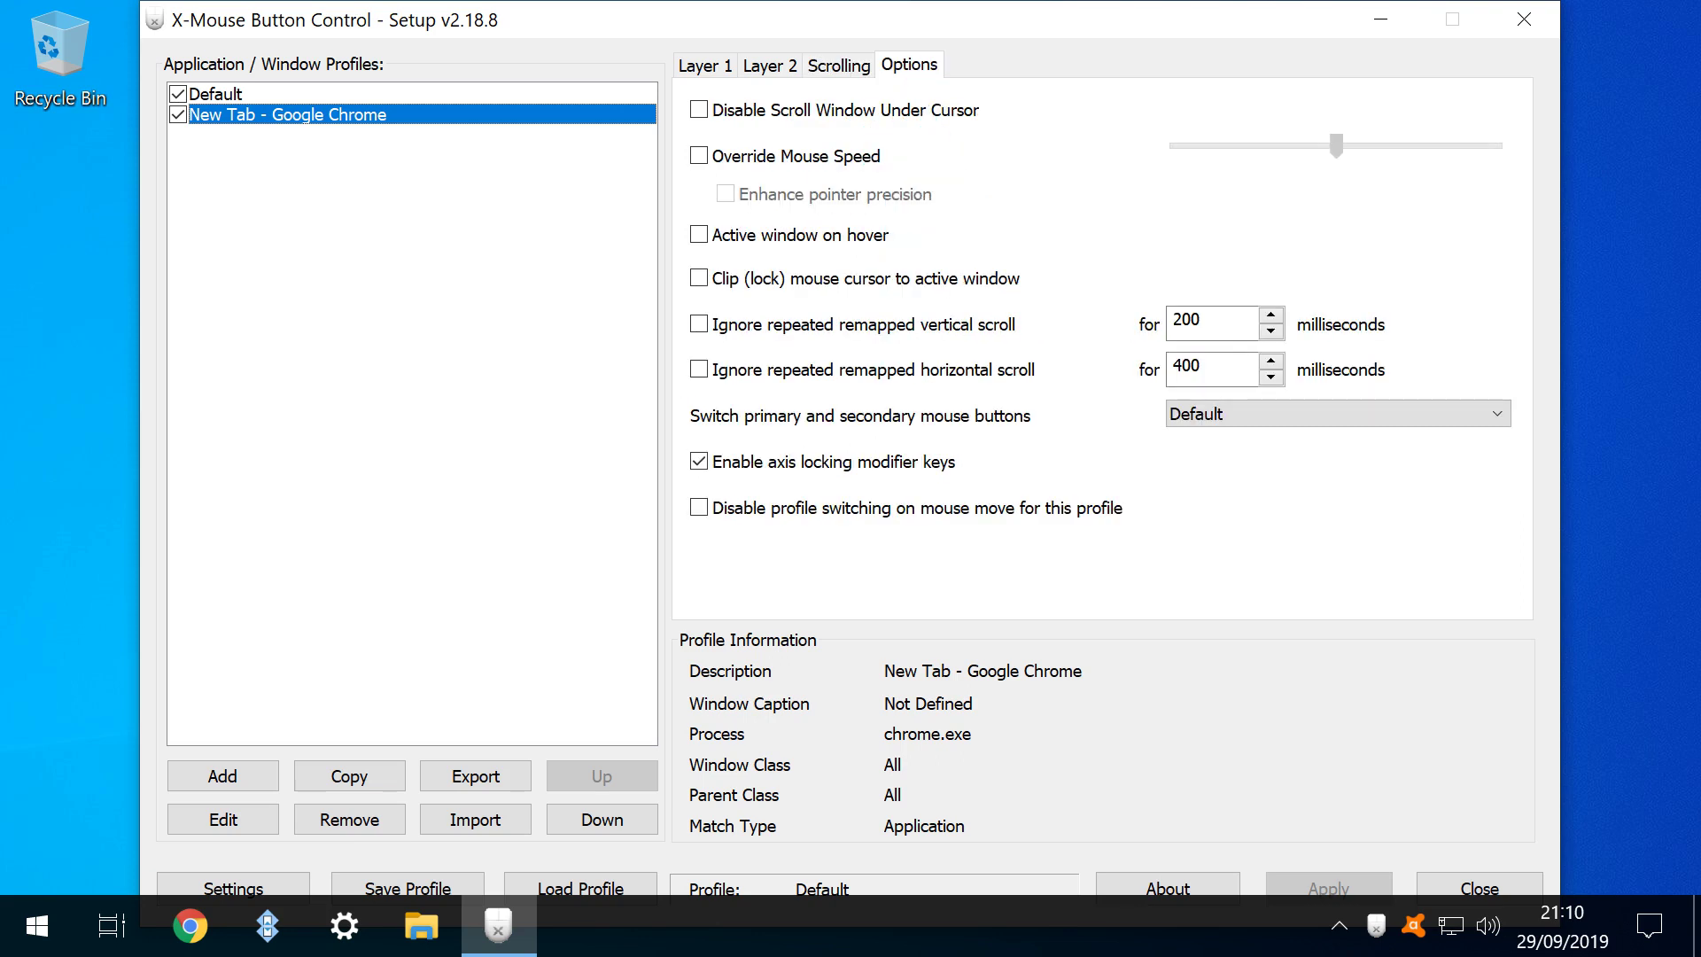